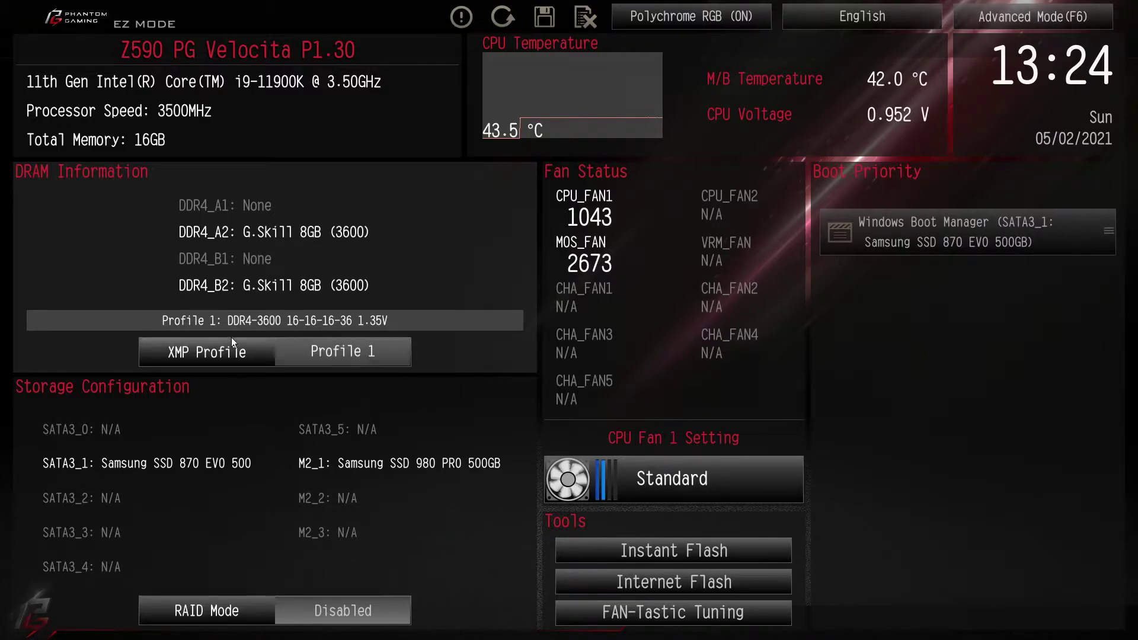
Switch XMP to Auto and back to Profile 1, then view the FAN-Tastic Tuning fan curve
click(239, 354)
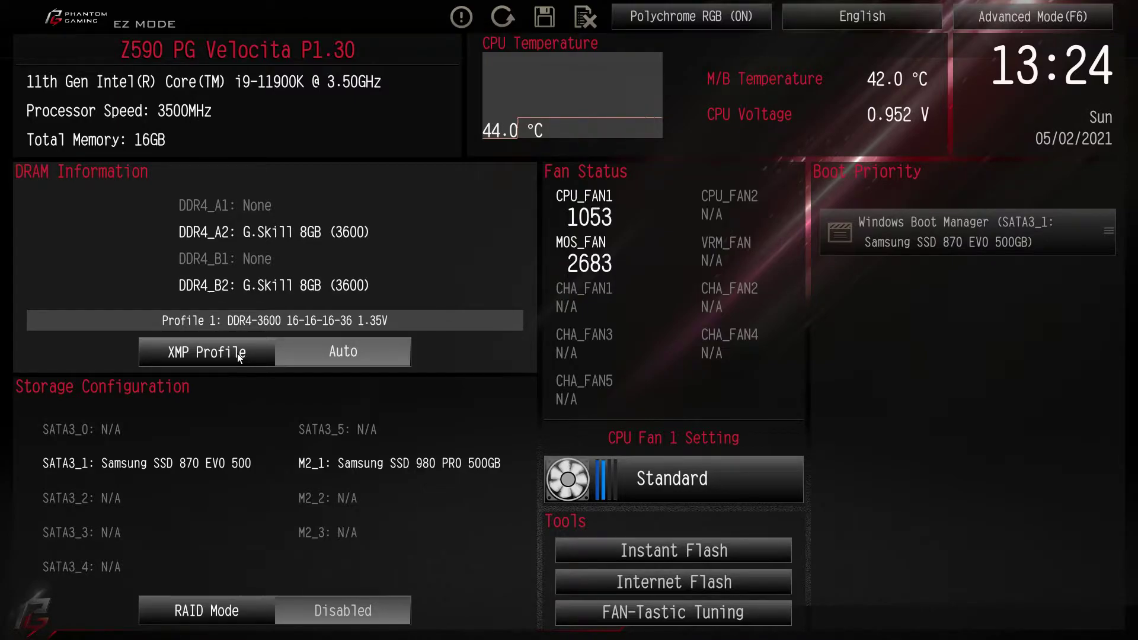
click(237, 352)
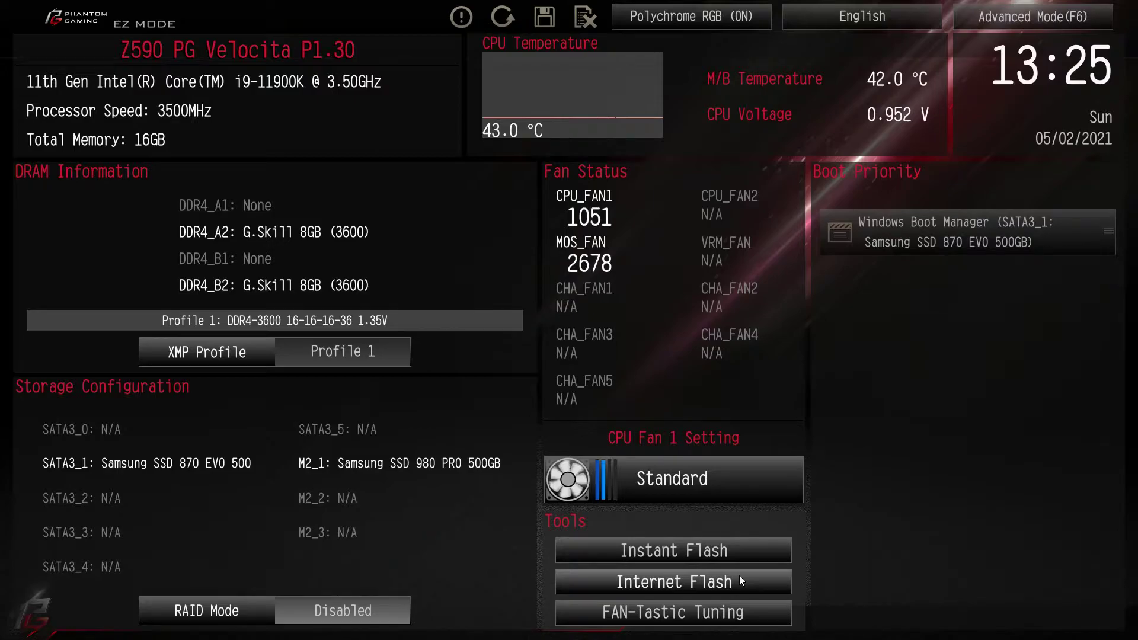
click(692, 611)
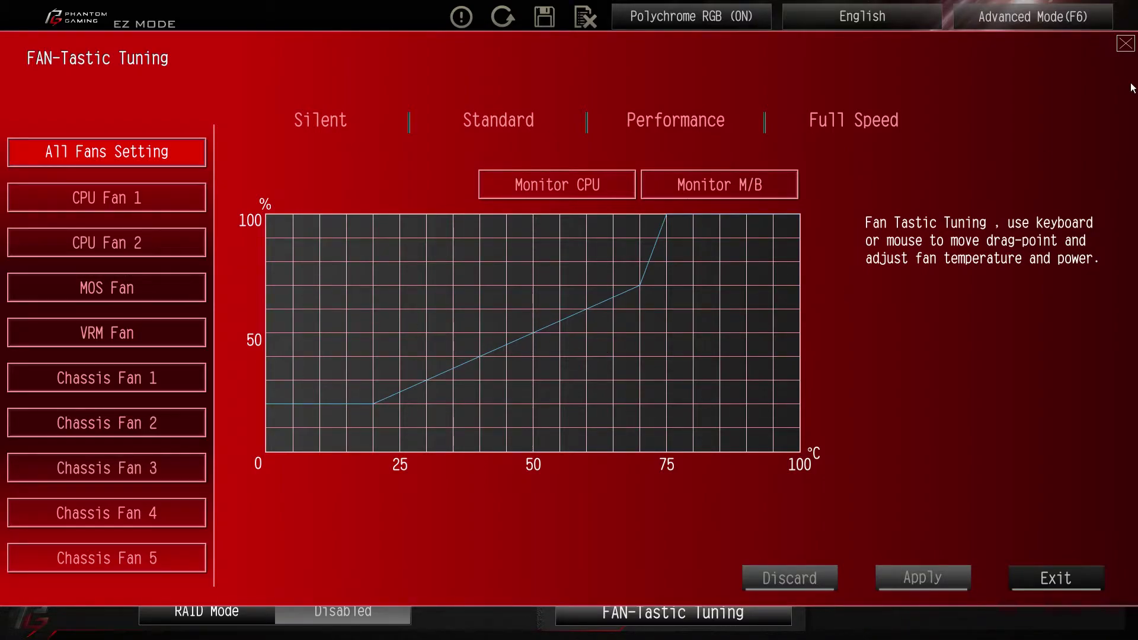
click(1126, 45)
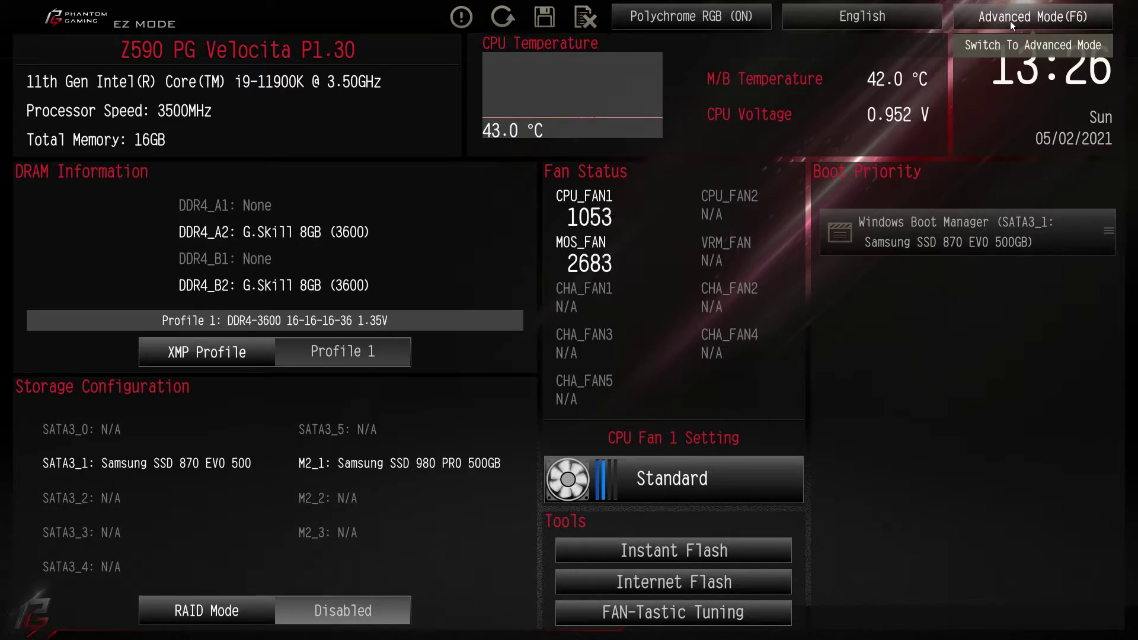
Switch to Advanced Mode, look at the empty My Favorite page, and return to Main
click(1011, 21)
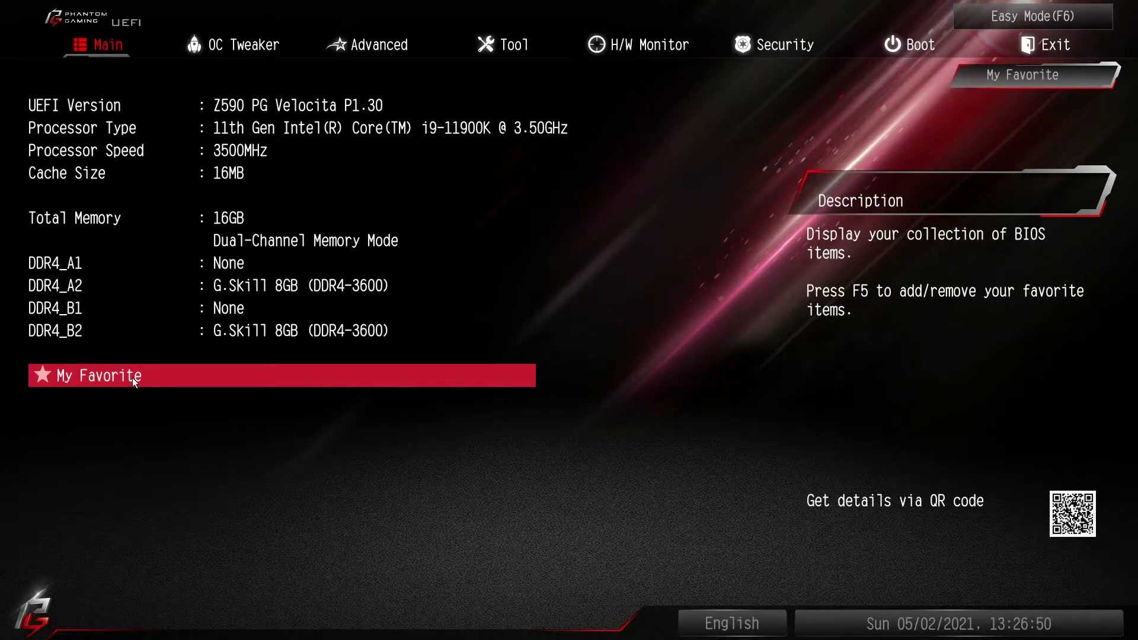
click(132, 377)
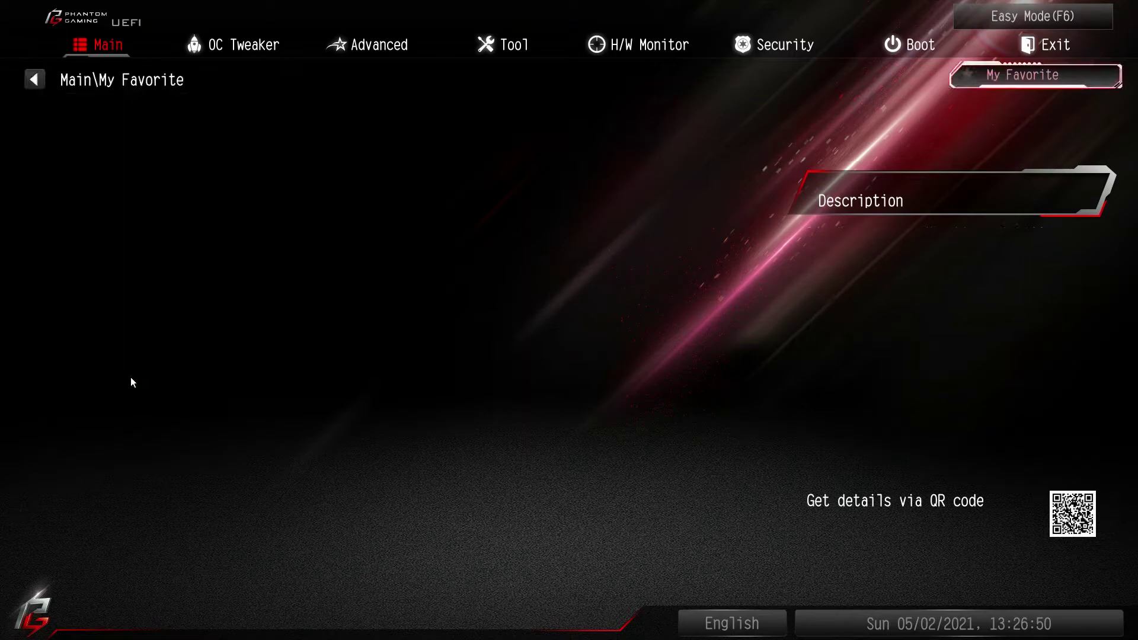
click(31, 87)
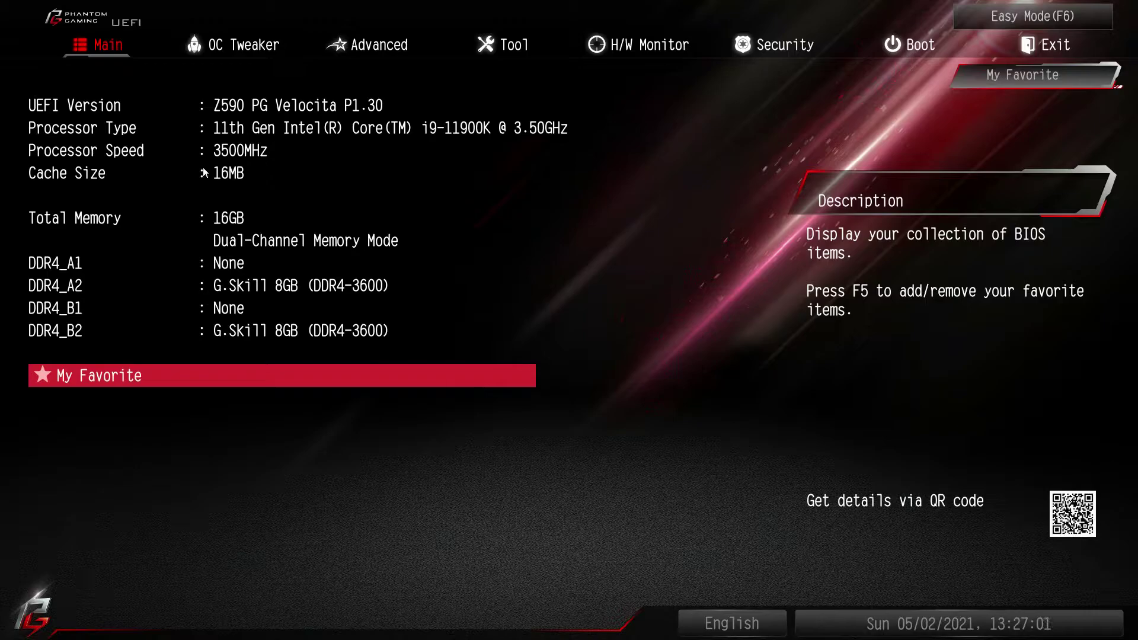
Show the OC Tweaker tab with its 5300 MHz CPU and 3600 MHz memory targets
click(241, 50)
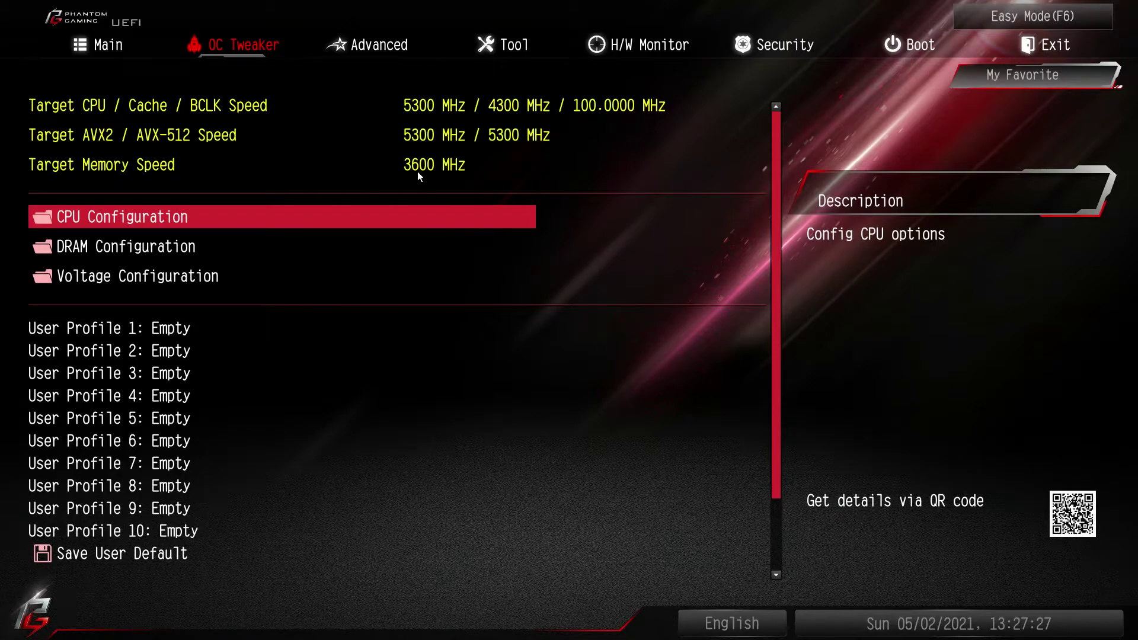
Enter CPU Configuration and browse its settings from BCLK Frequency to System Agent Current Limit
key(Return)
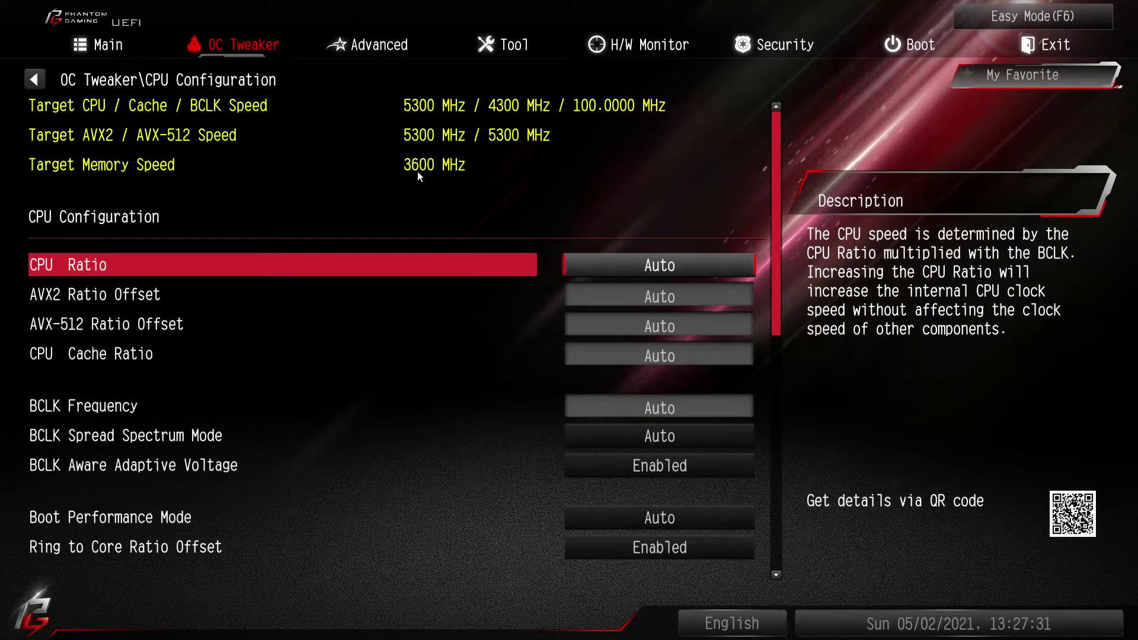
key(Down)
key(Down)
key(Down)
key(Down)
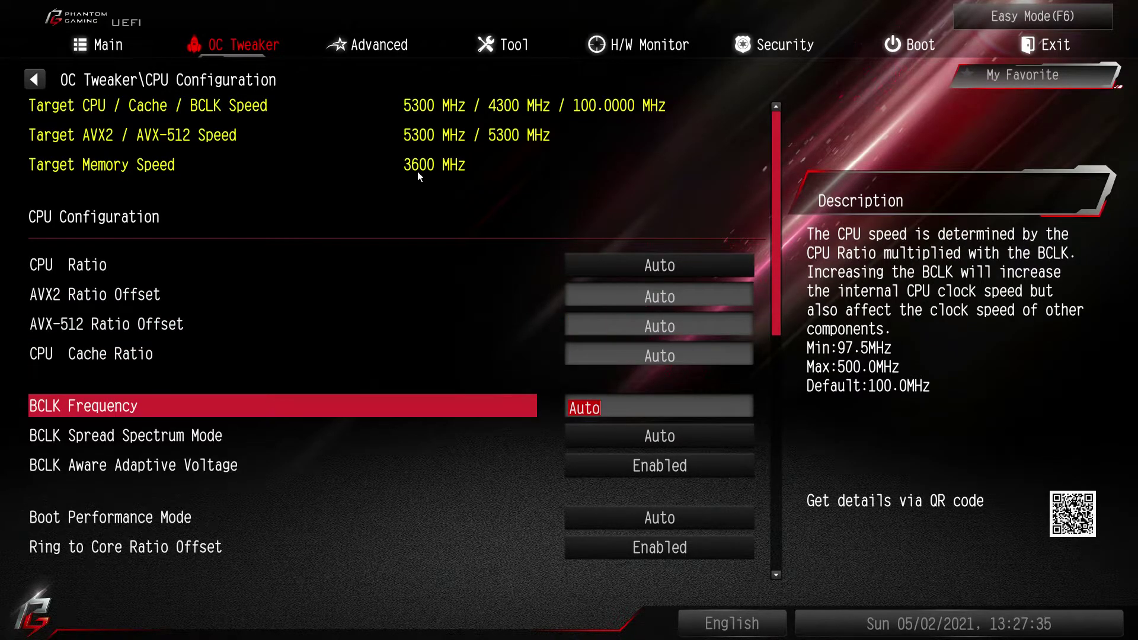
key(Down)
key(Down)
key(Down)
key(Down)
key(Down)
key(Down)
key(Down)
key(Down)
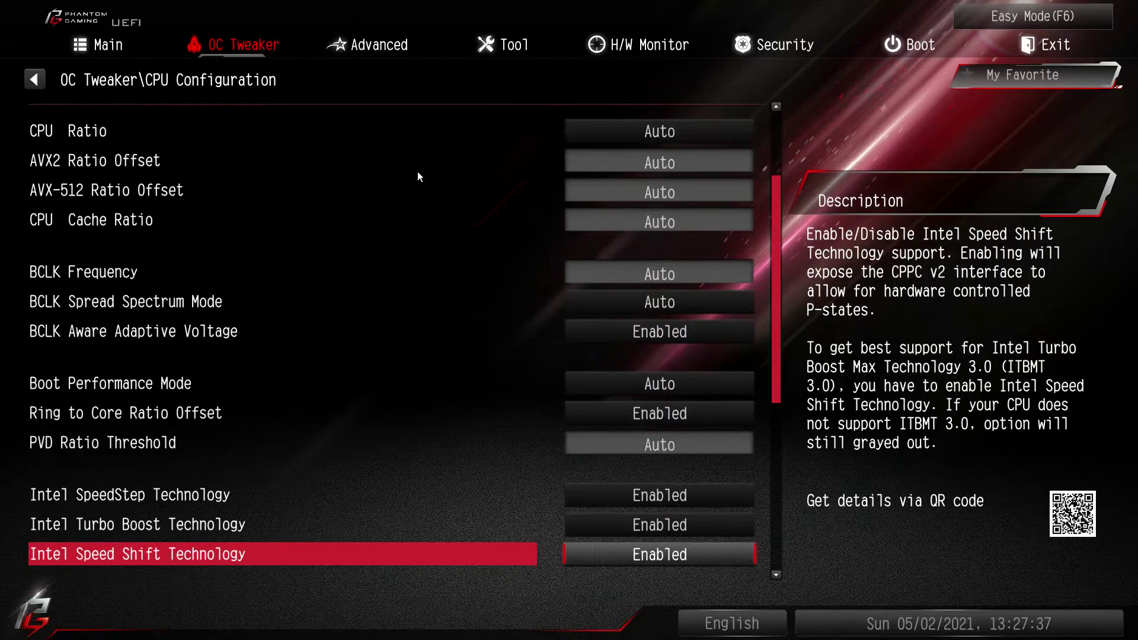
key(Down)
key(Down)
key(Down)
key(Down)
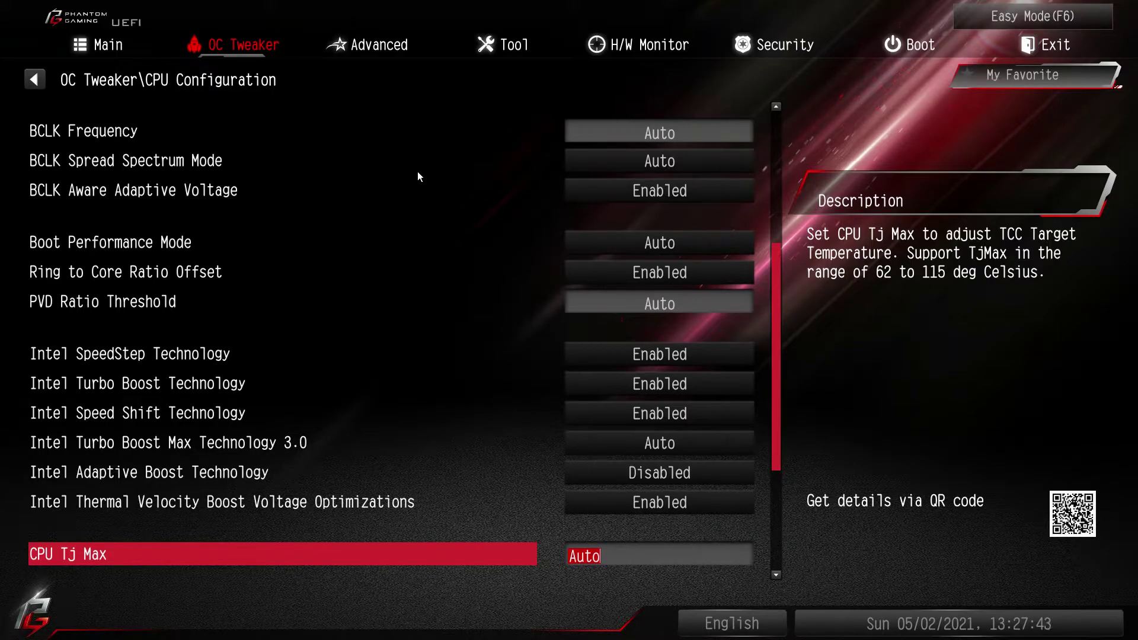
key(Down)
key(Down)
key(Down)
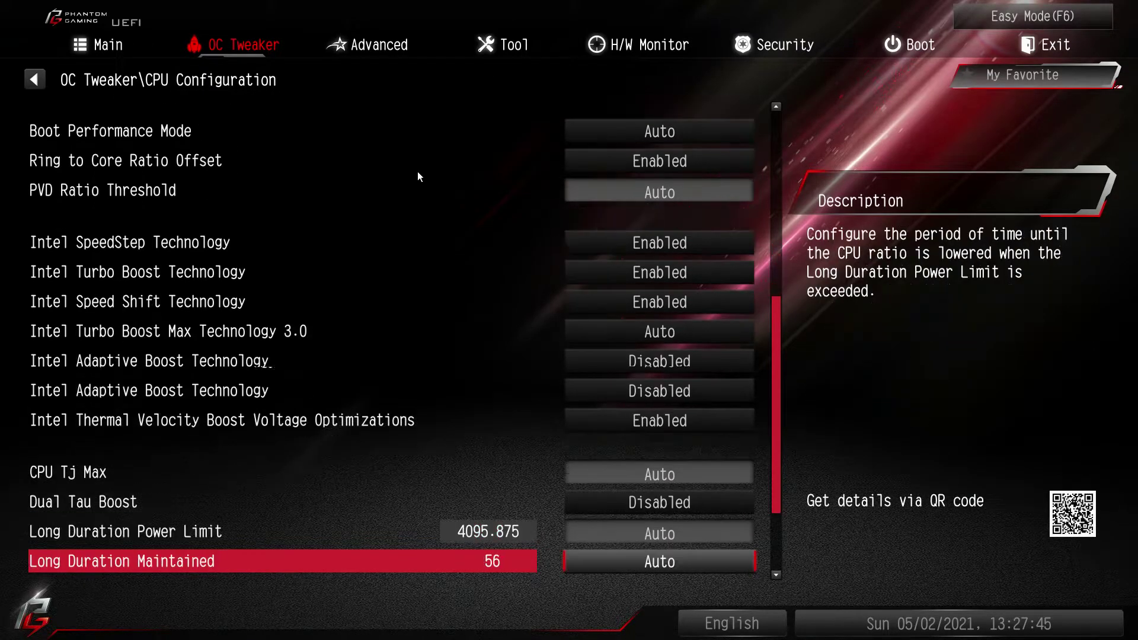
key(Down)
key(Down)
key(Down)
key(Down)
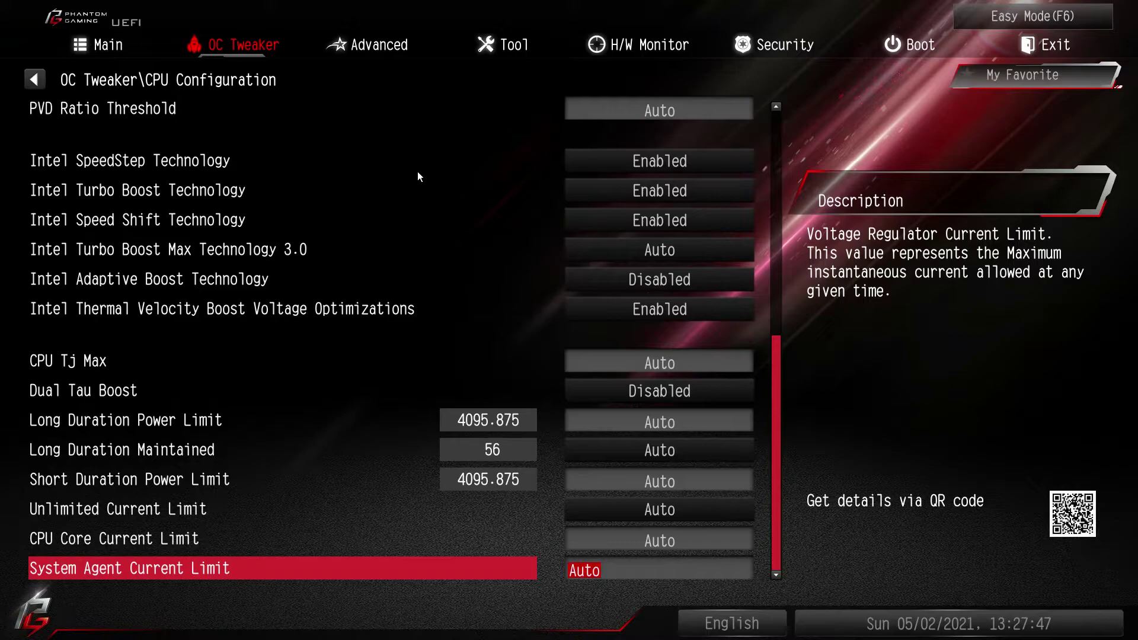
key(Up)
key(Up)
key(Up)
key(Up)
key(Up)
key(Down)
key(Down)
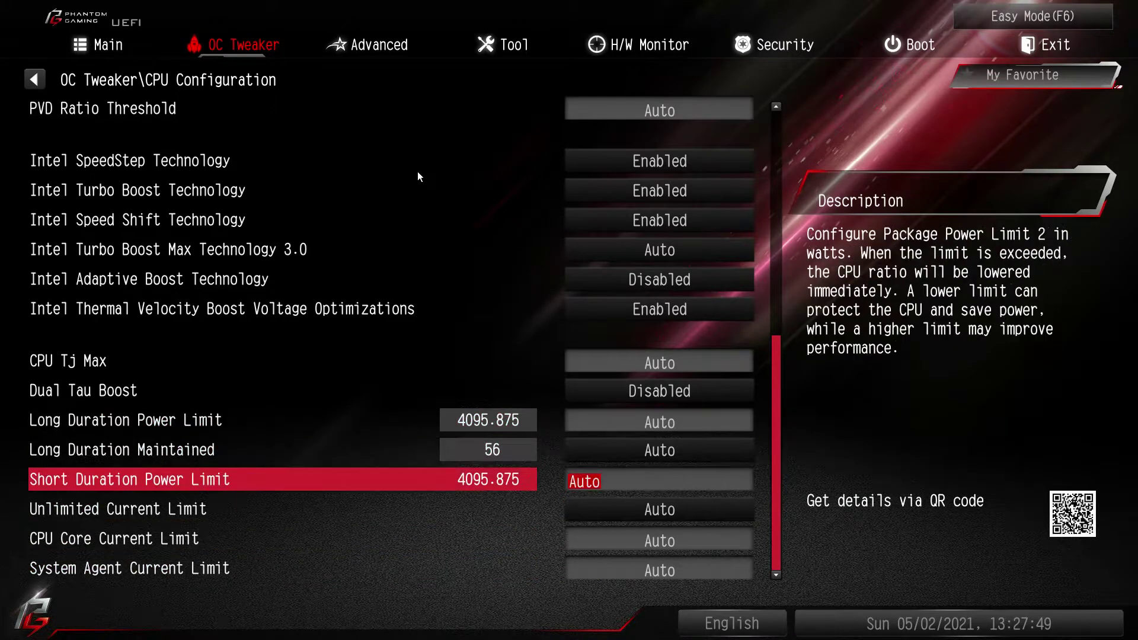
key(Up)
key(Up)
key(Up)
key(Up)
key(Up)
key(Up)
key(Up)
key(Up)
key(Up)
key(Up)
key(Up)
key(Up)
key(Up)
key(Up)
key(Up)
key(Up)
key(Up)
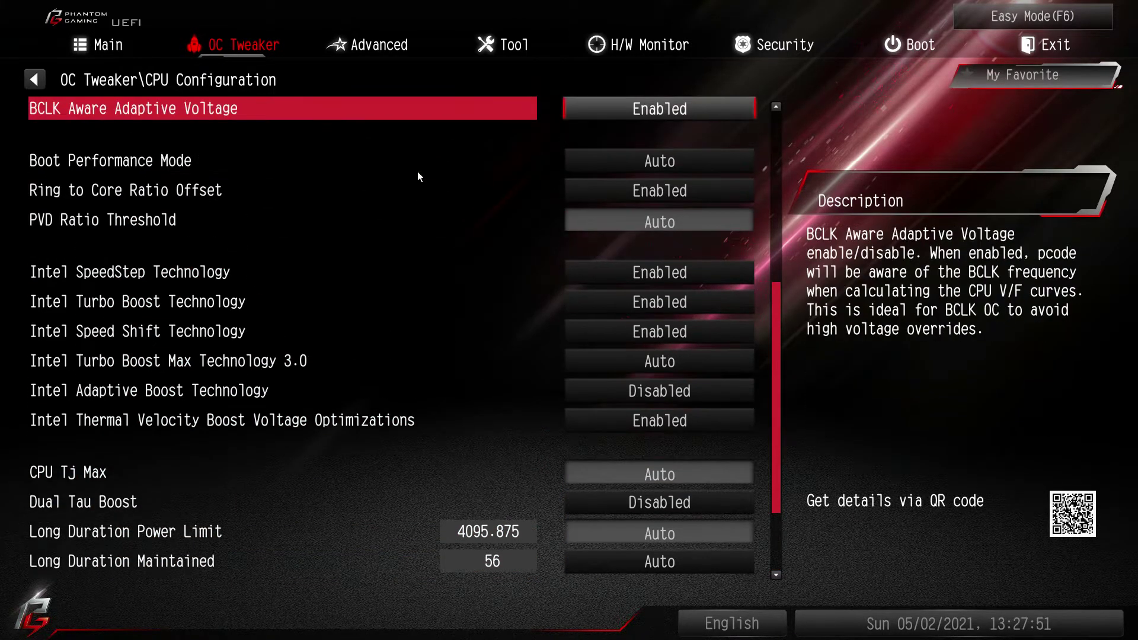
key(Up)
key(Up)
key(Up)
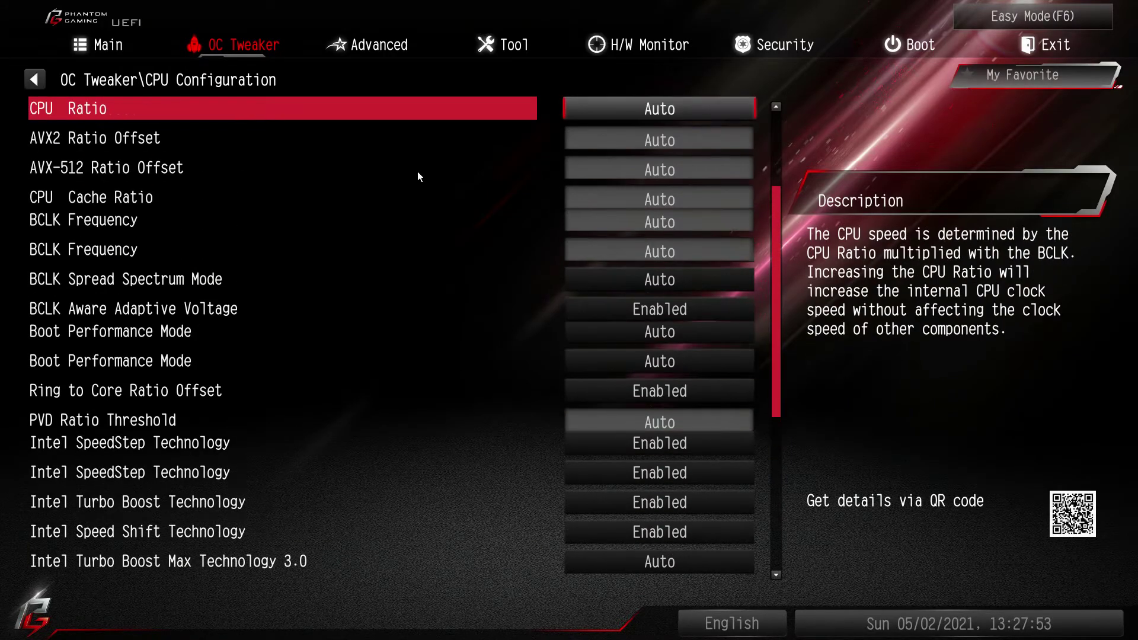
key(Return)
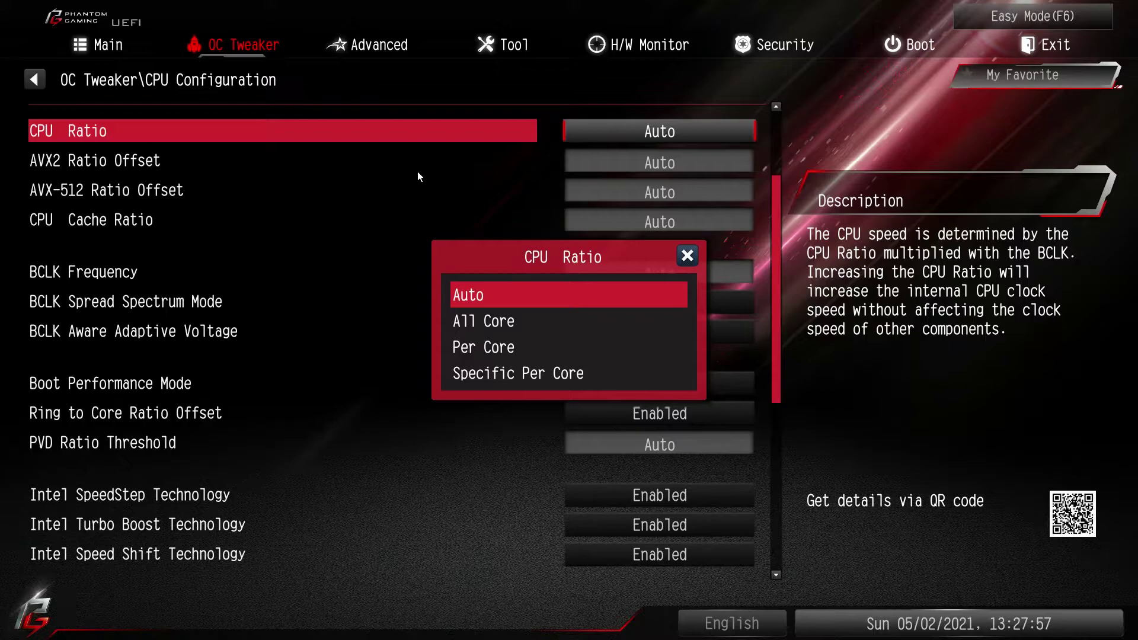
key(Down)
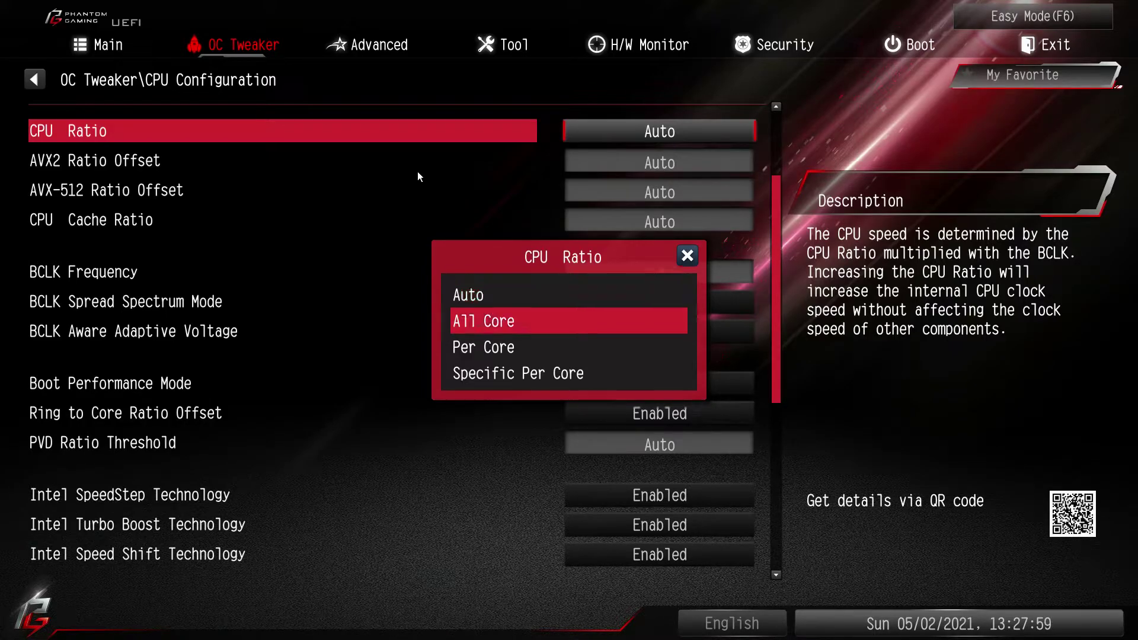
key(Return)
key(Down)
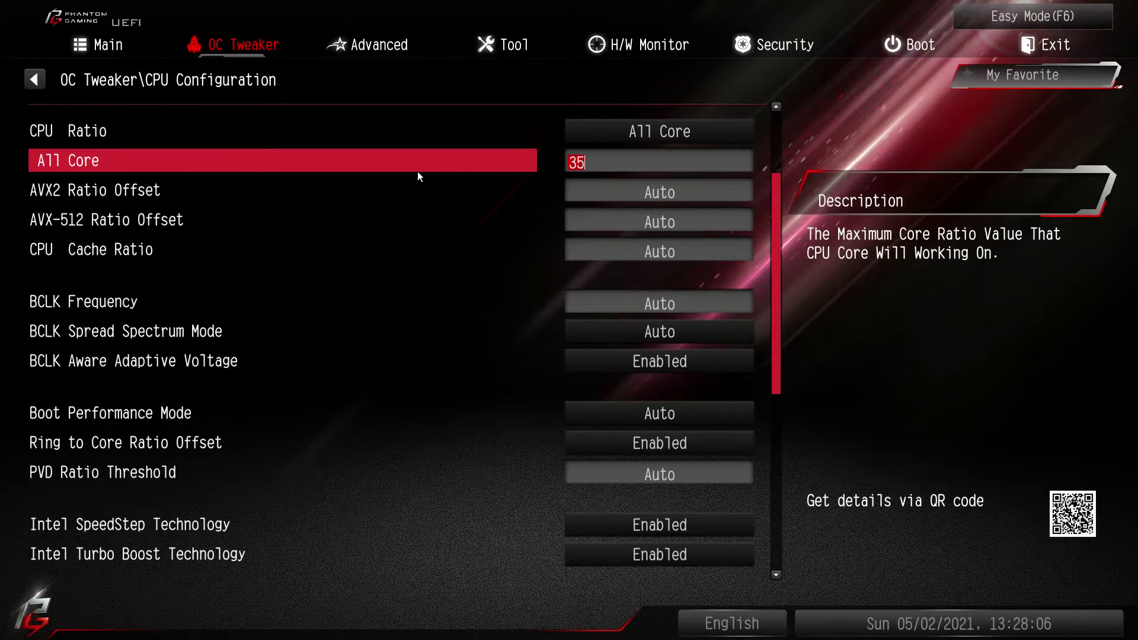
text(51)
key(Escape)
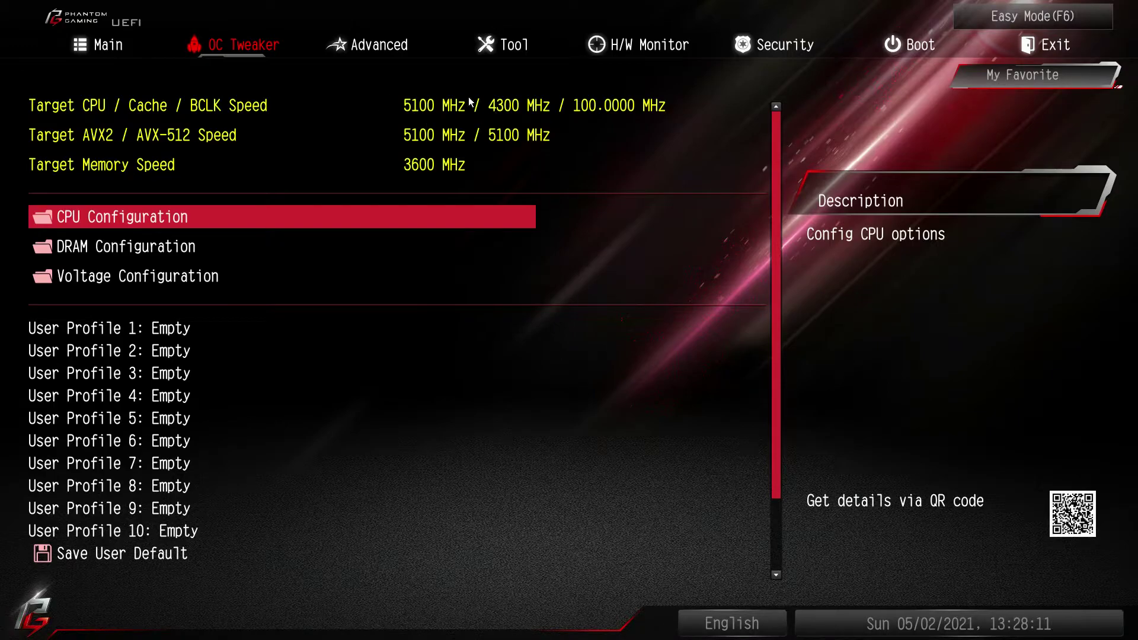
click(199, 213)
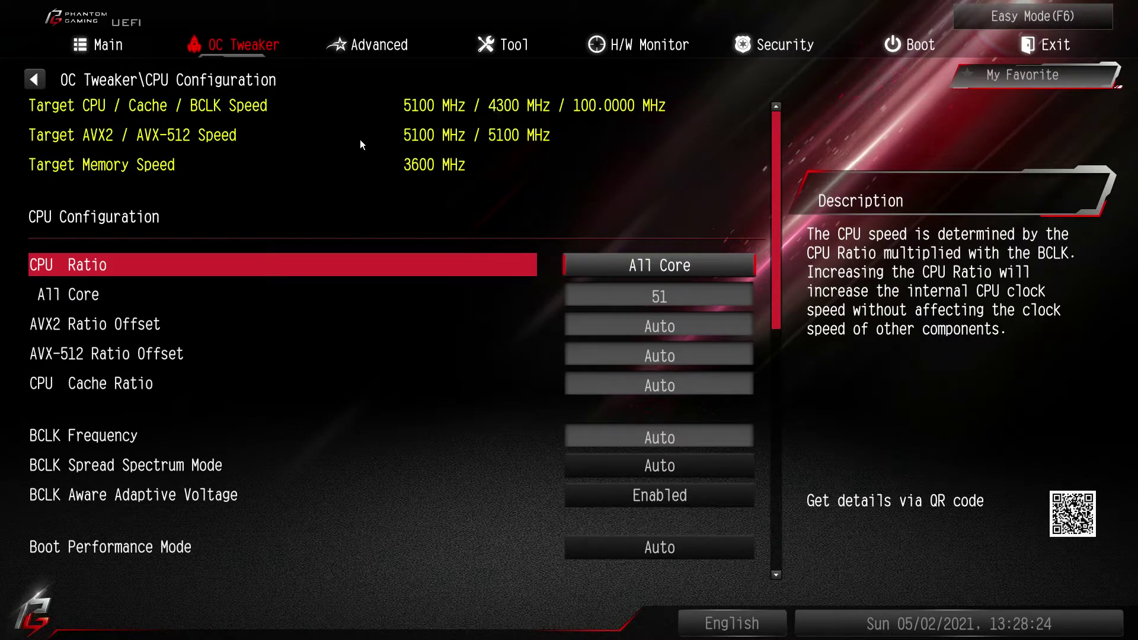
key(Return)
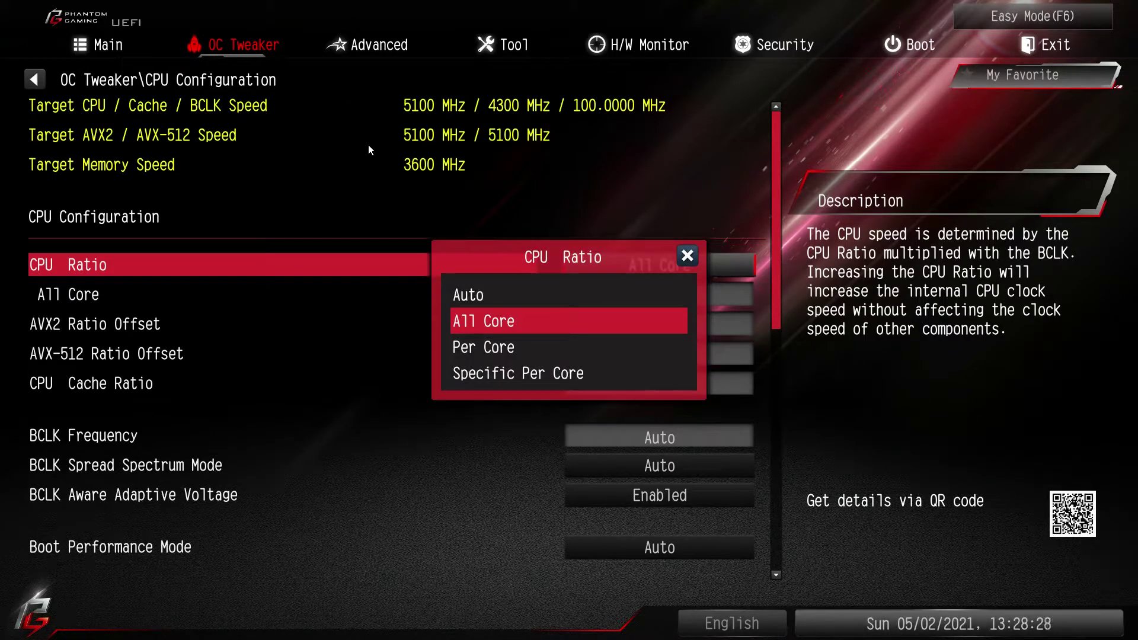
key(Down)
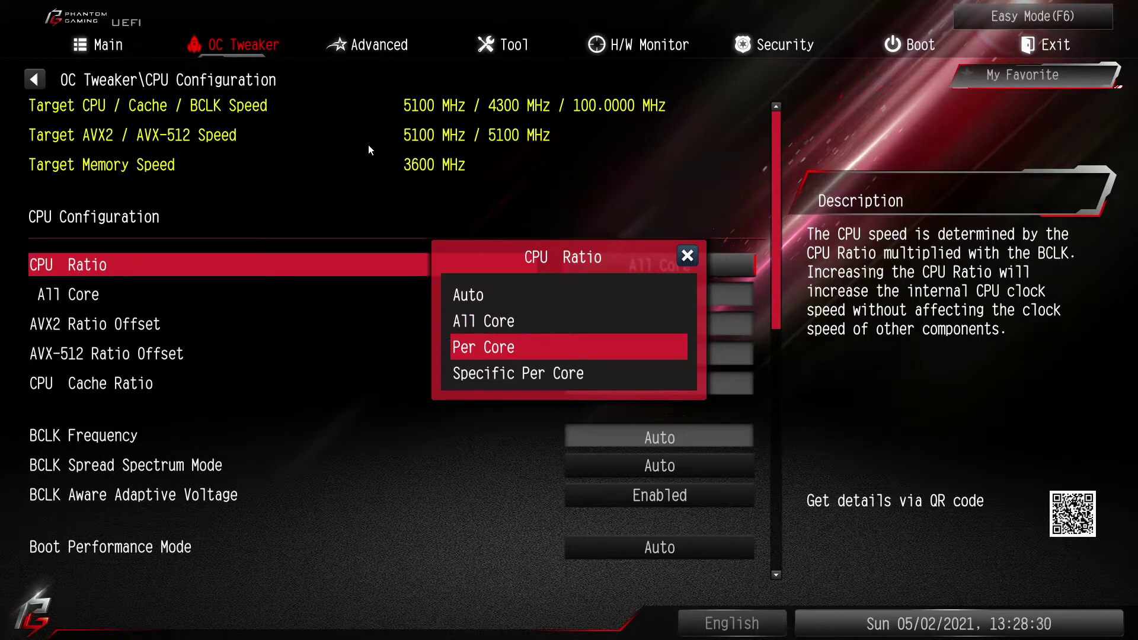
key(Return)
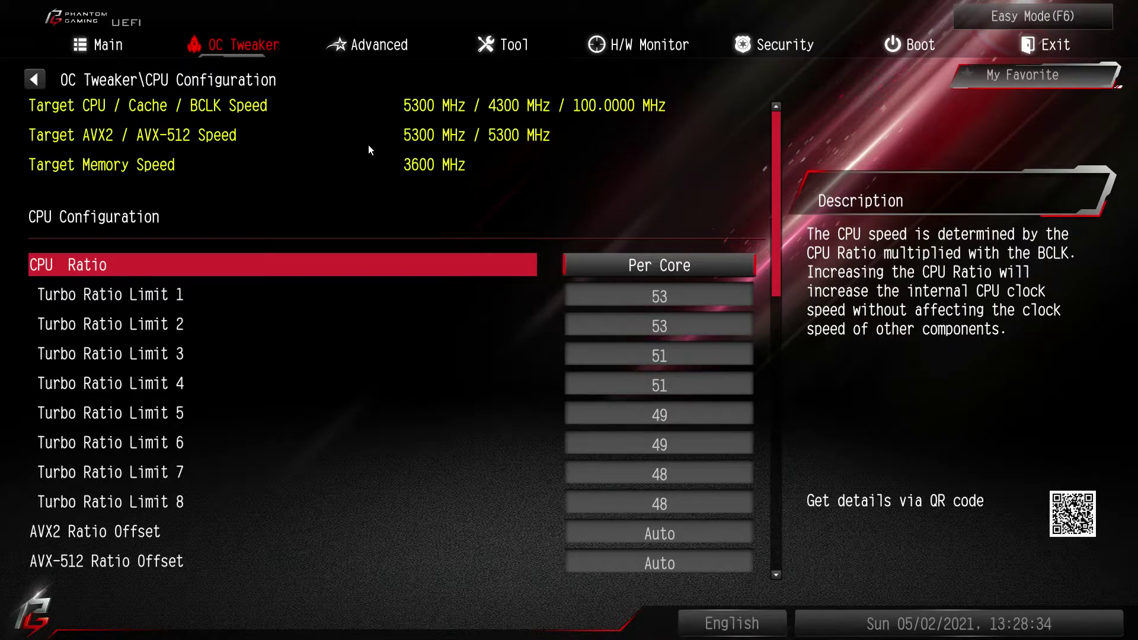
key(Return)
key(Up)
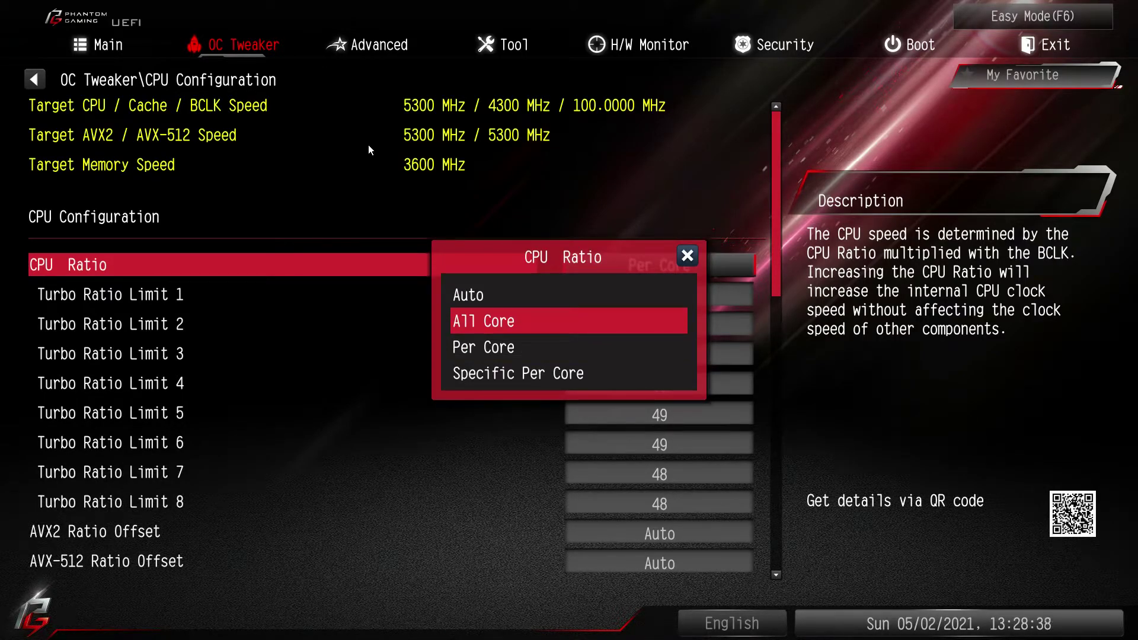
key(Return)
key(Return)
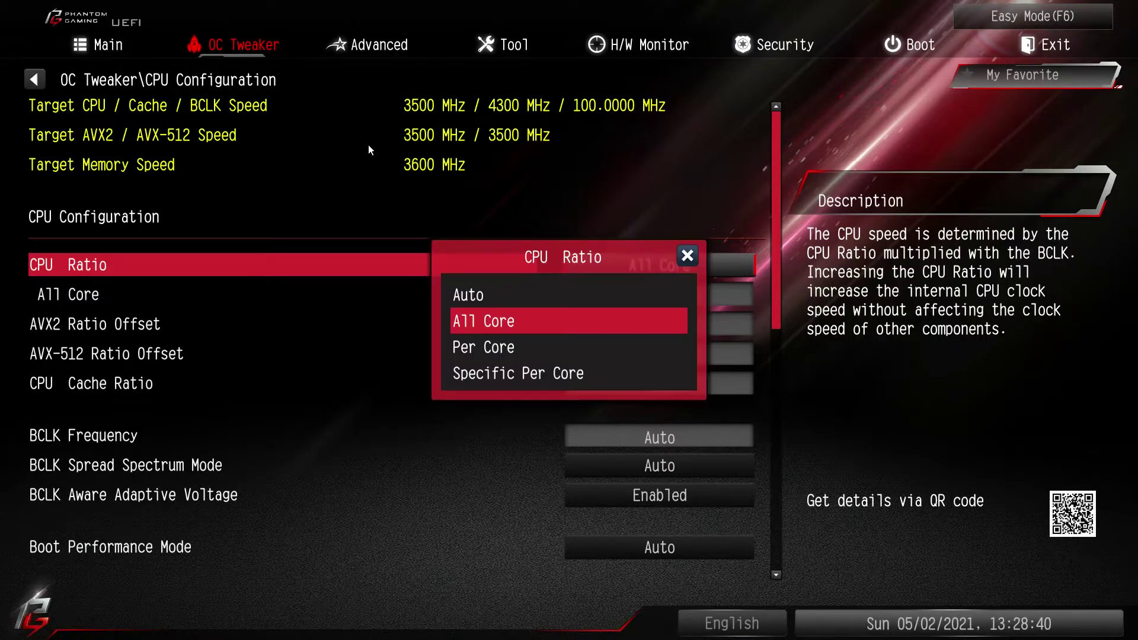
key(Up)
key(Return)
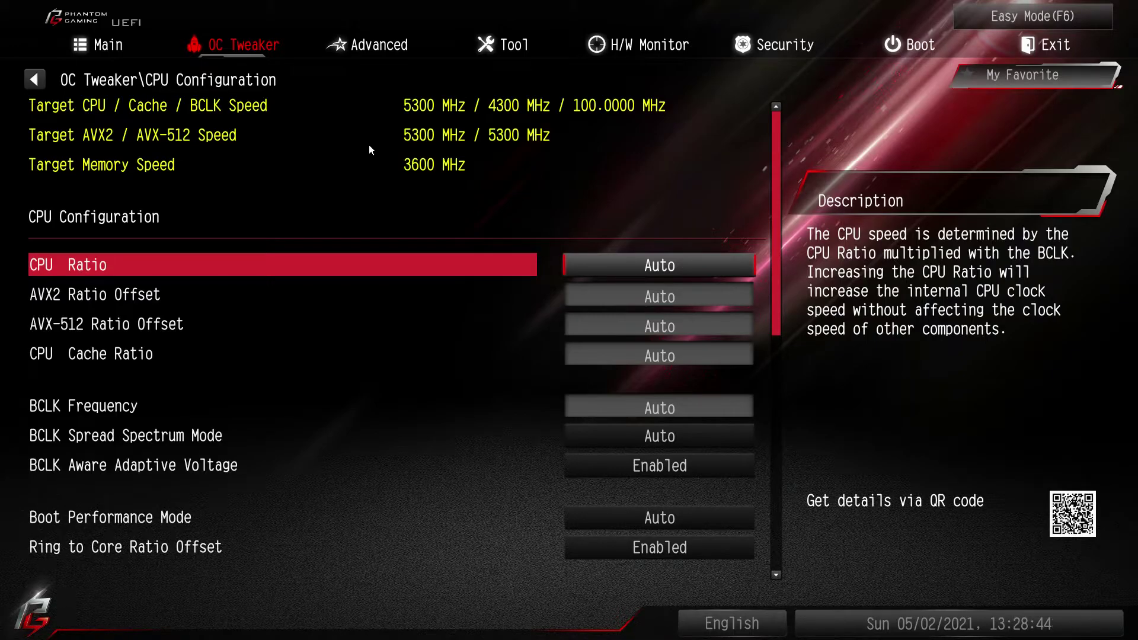
Open DRAM Configuration, view the memory module information, then select Load XMP Setting
key(Escape)
key(Down)
key(Return)
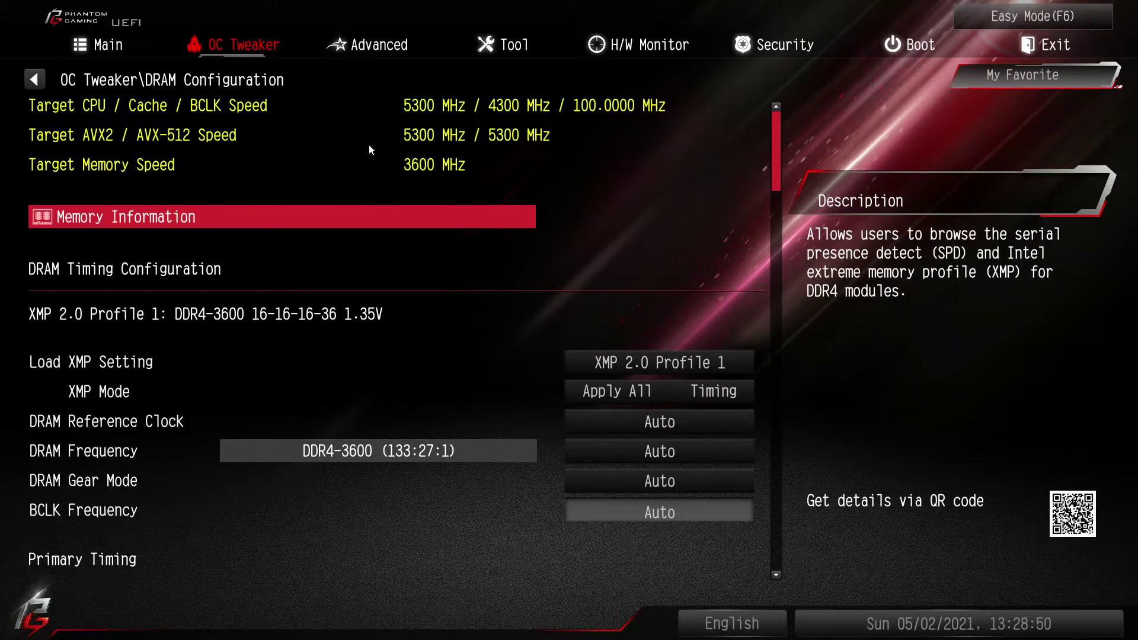
key(Return)
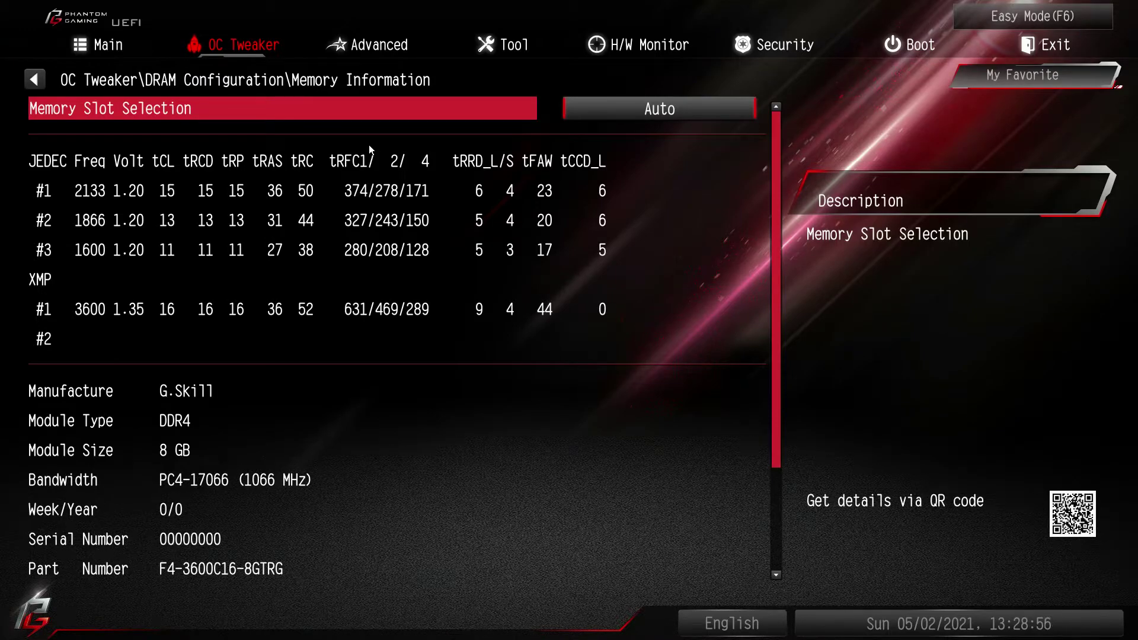
key(Escape)
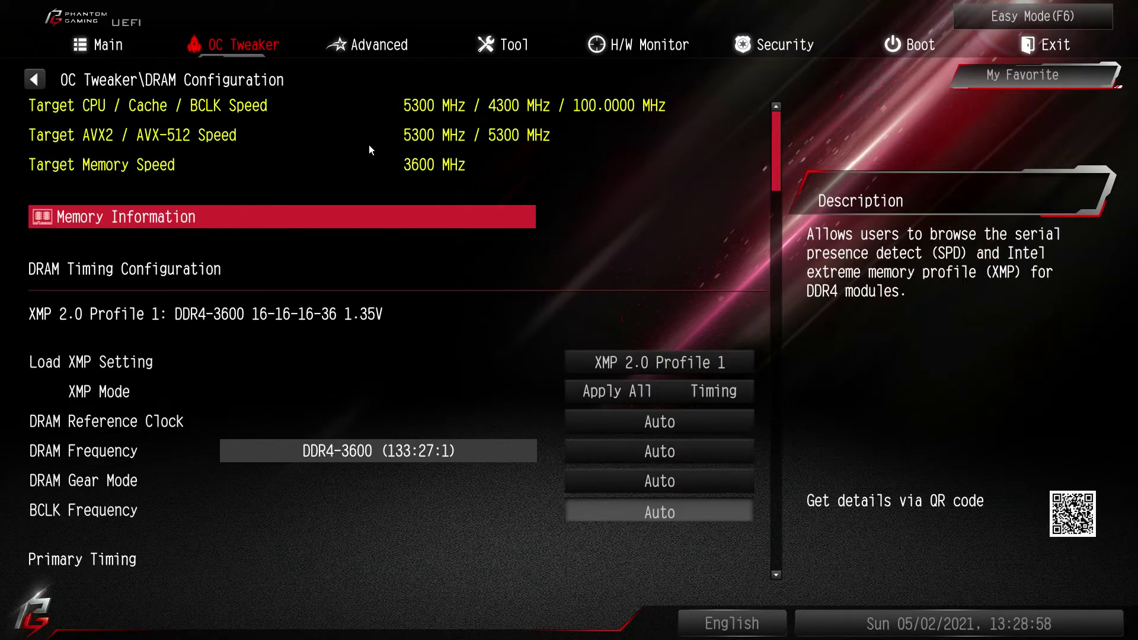
key(Down)
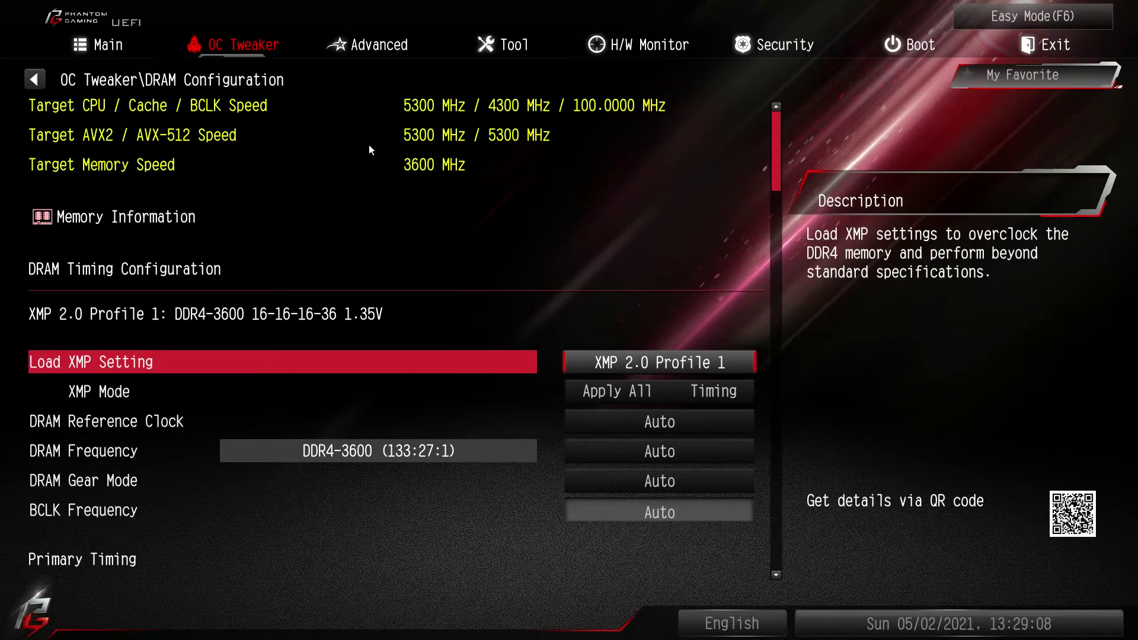
Set Load XMP Setting to Auto (2133 MHz), then back to XMP 2.0 Profile 1 (3600 MHz)
key(Return)
key(Up)
key(Return)
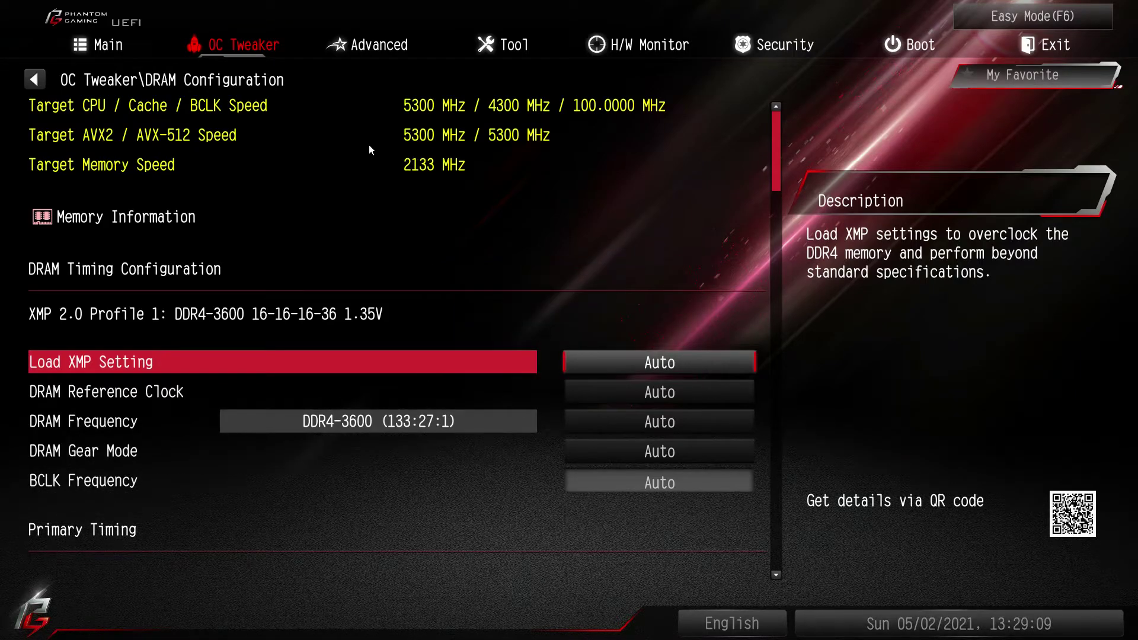
key(Return)
key(Down)
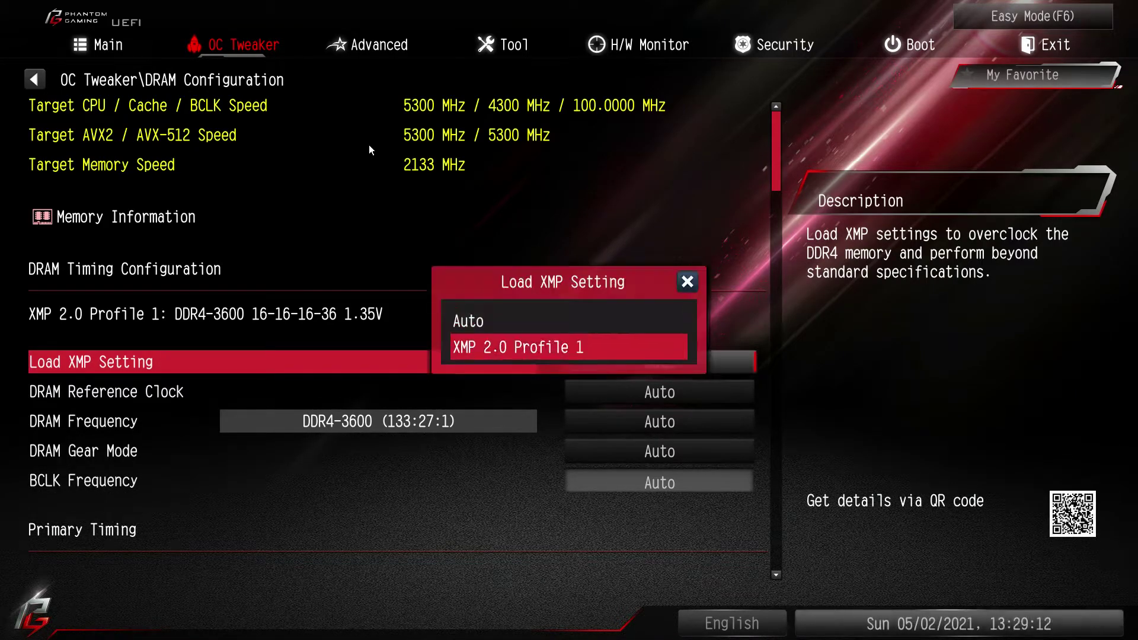
key(Return)
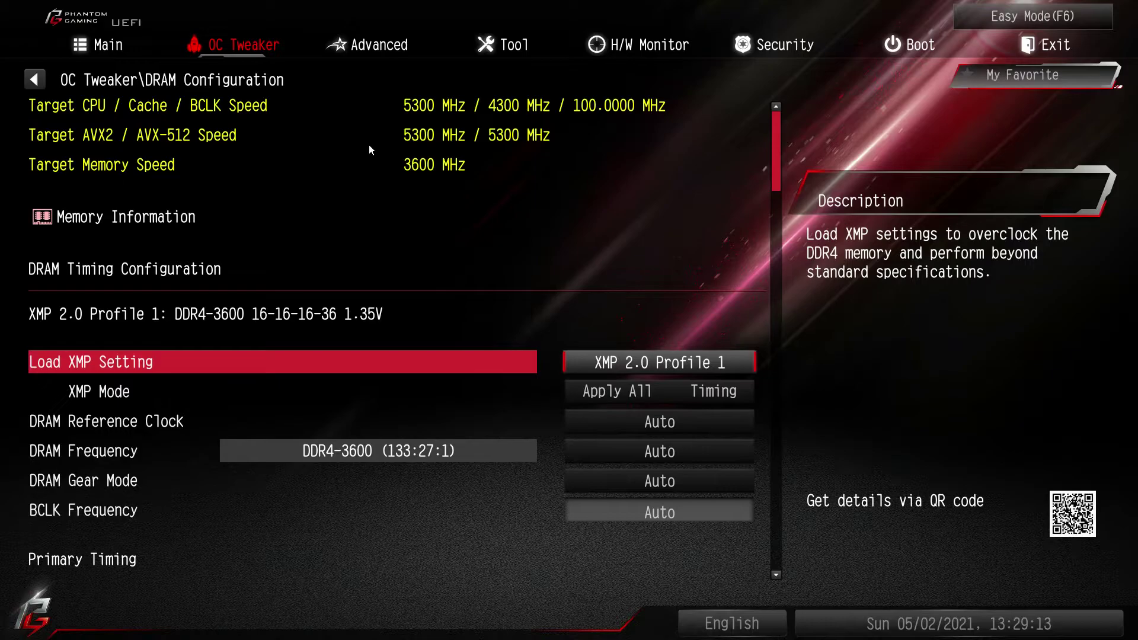
Review the DRAM frequency options, leaving Auto, and browse primary through ODT memory timings
key(Down)
key(Down)
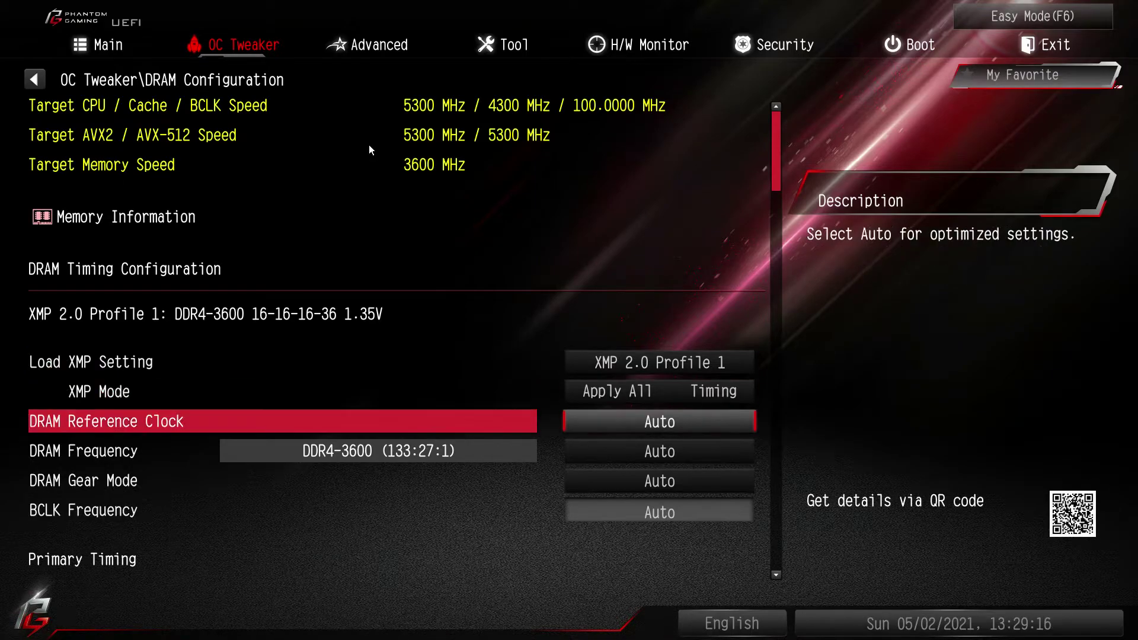
key(Down)
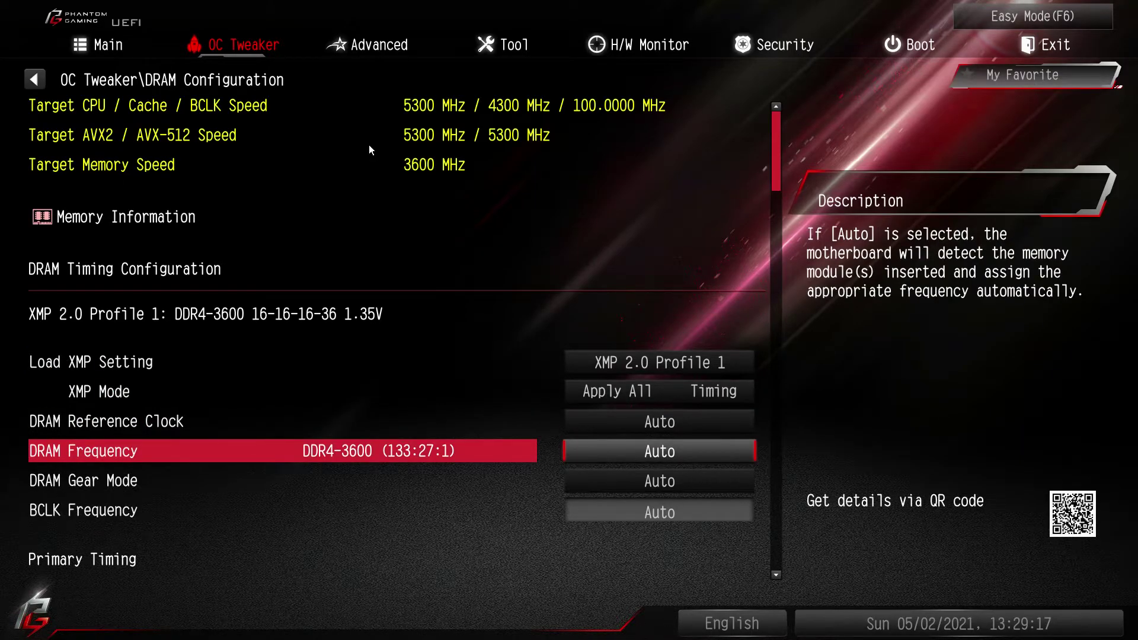
key(Return)
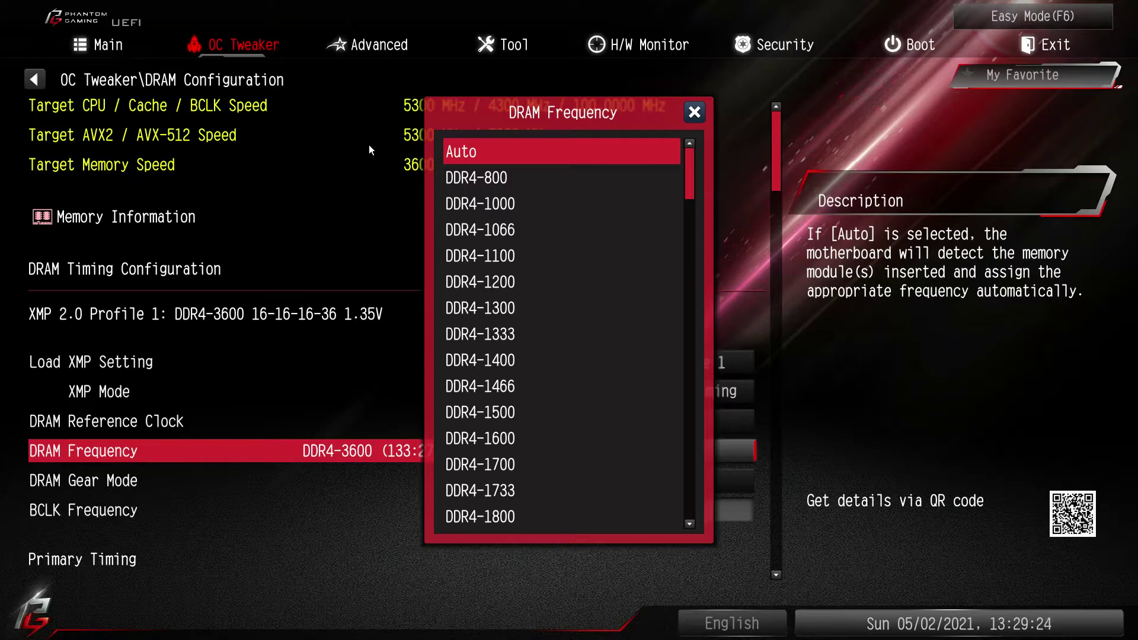
key(Escape)
key(Down)
key(Down)
key(Down)
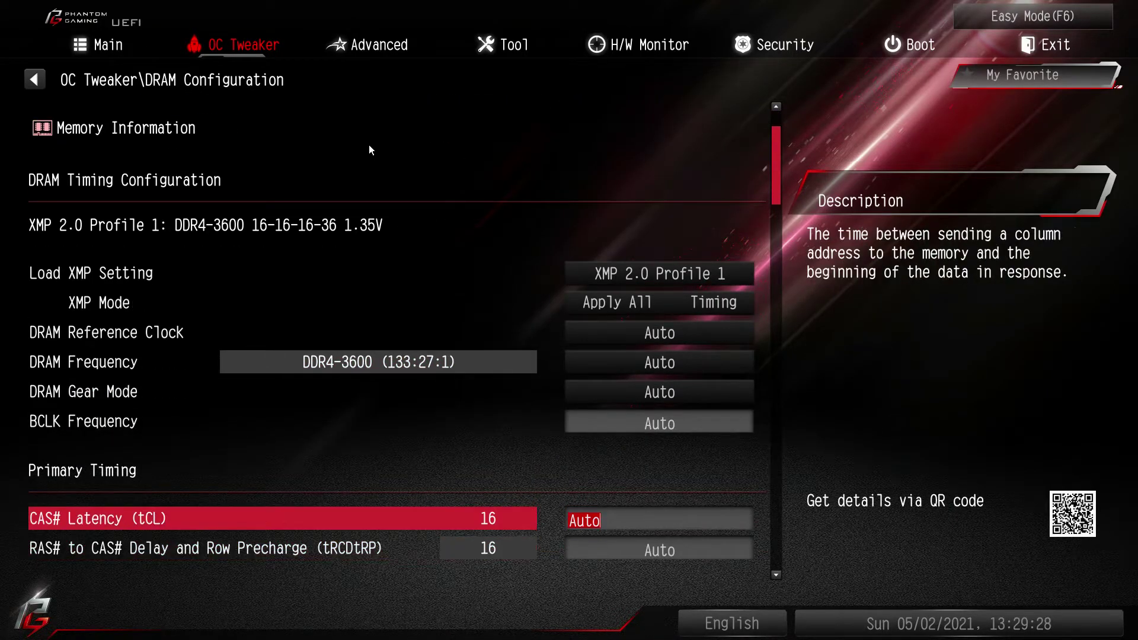
key(Down)
key(Down)
key(Down)
key(Down)
key(Down)
key(Down)
key(Down)
key(Down)
key(Down)
key(Down)
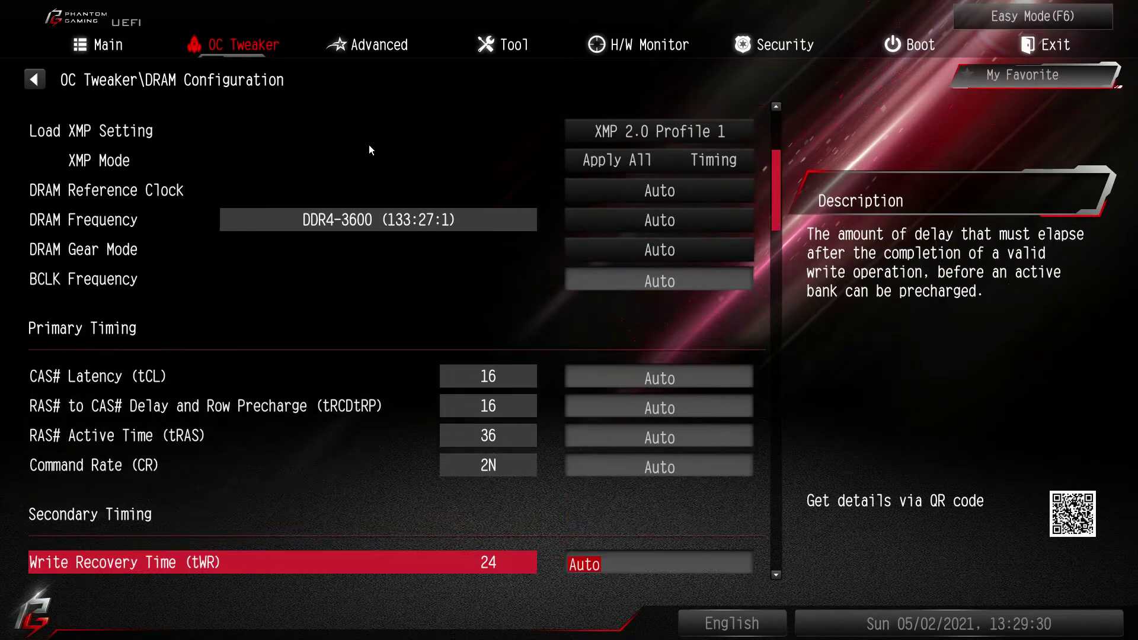
key(Down)
key(Down)
key(Down)
key(Down)
key(Down)
key(Down)
key(Down)
key(Down)
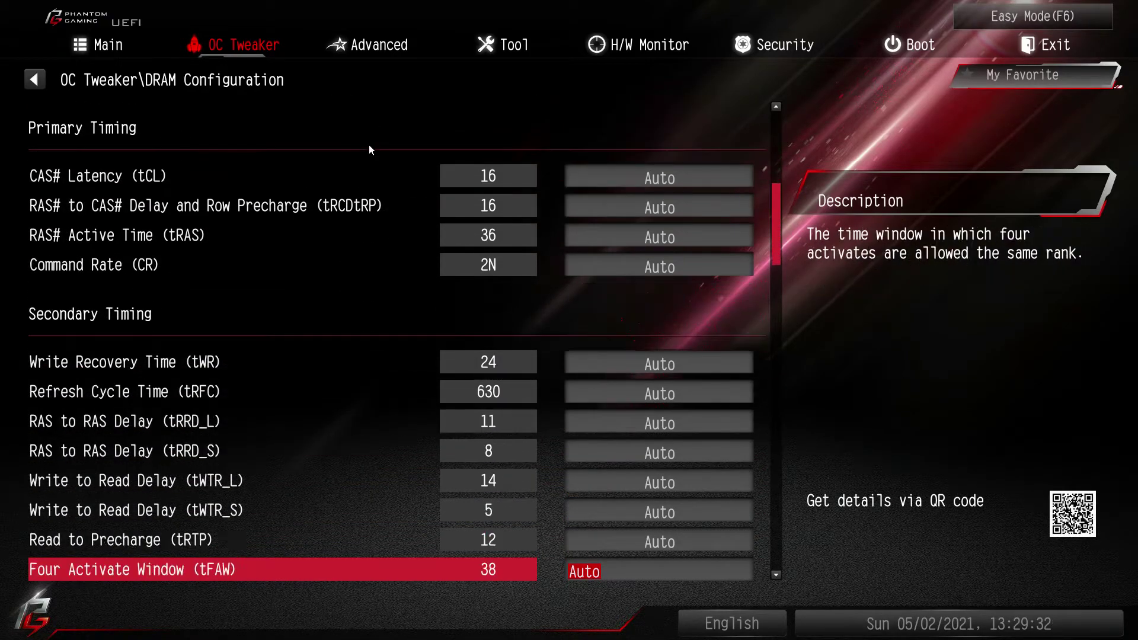
key(Down)
key(Down)
key(Down)
key(Down)
key(Down)
key(Down)
key(Down)
key(Down)
key(Down)
key(Down)
key(Down)
key(Down)
key(Down)
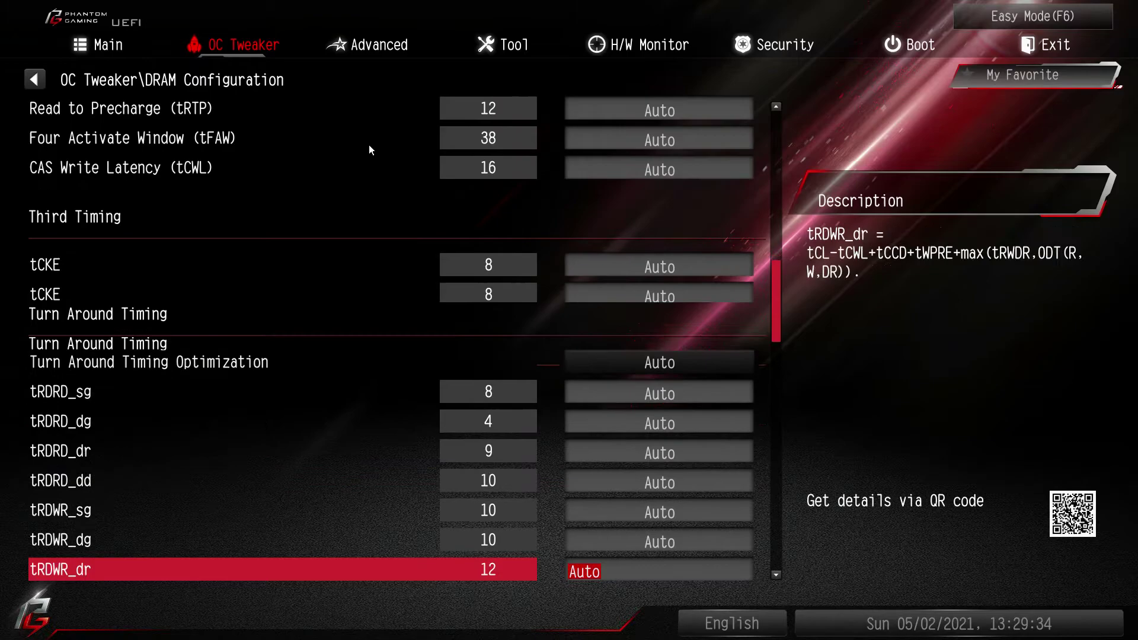
key(Down)
key(Down)
key(Down)
key(Down)
key(Down)
key(Down)
key(Down)
key(Down)
key(Down)
key(Down)
key(Down)
key(Down)
key(Down)
key(Down)
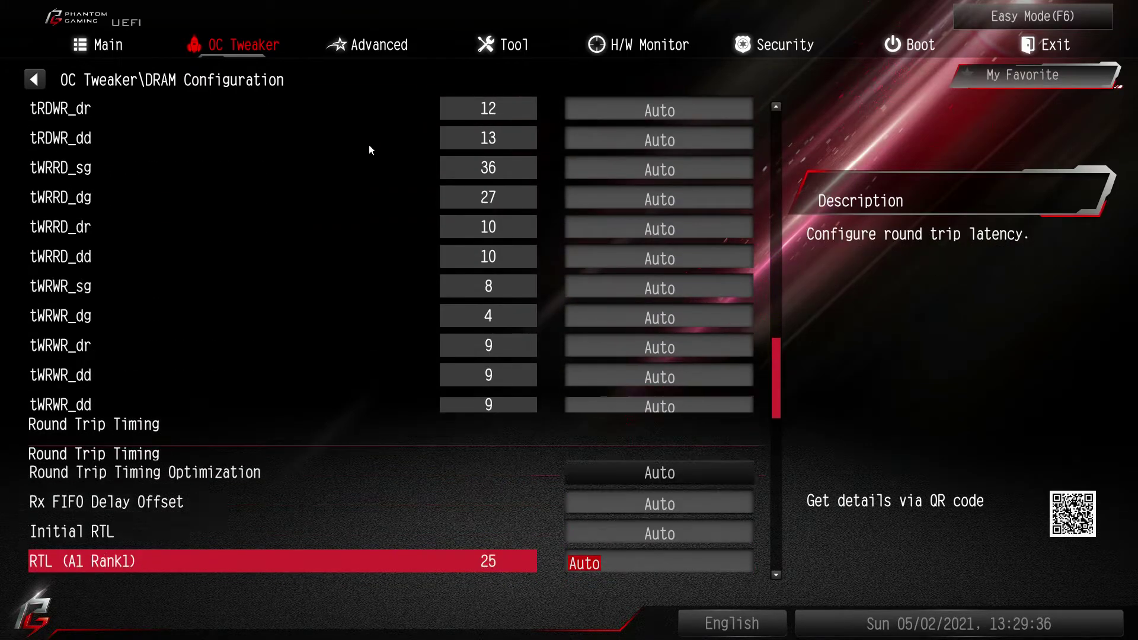
key(Down)
key(Down)
key(Down)
key(Down)
key(Down)
key(Down)
key(Down)
key(Down)
key(Down)
key(Down)
key(Down)
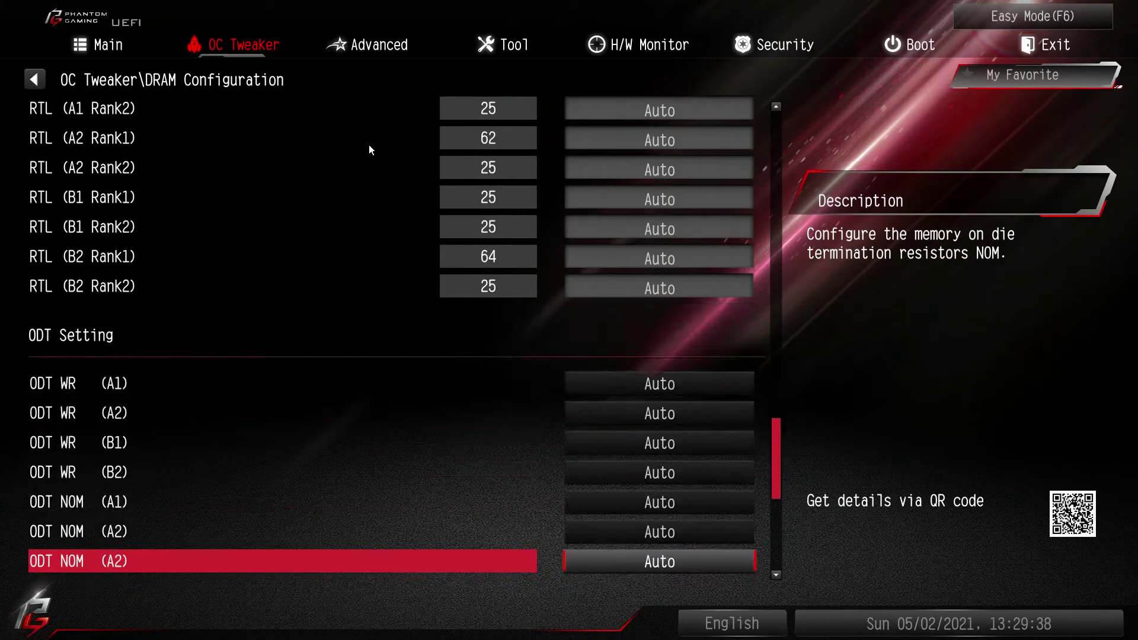
key(Down)
key(Down)
key(Down)
key(Down)
key(Down)
key(Down)
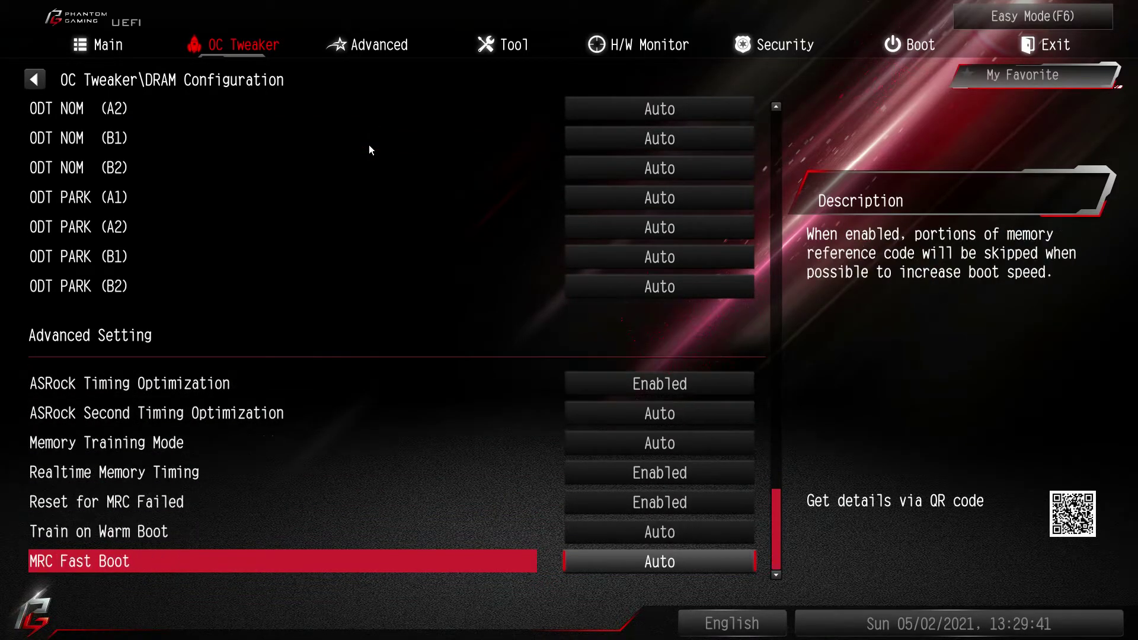
Return to the OC Tweaker overview and move down to Voltage Configuration
key(Escape)
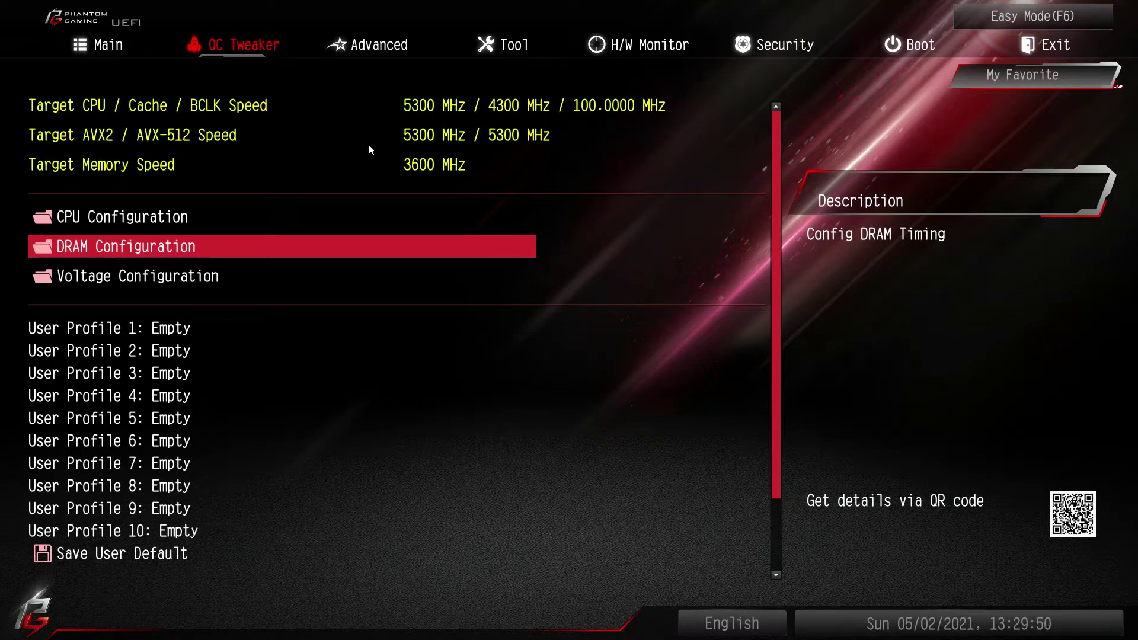
key(Up)
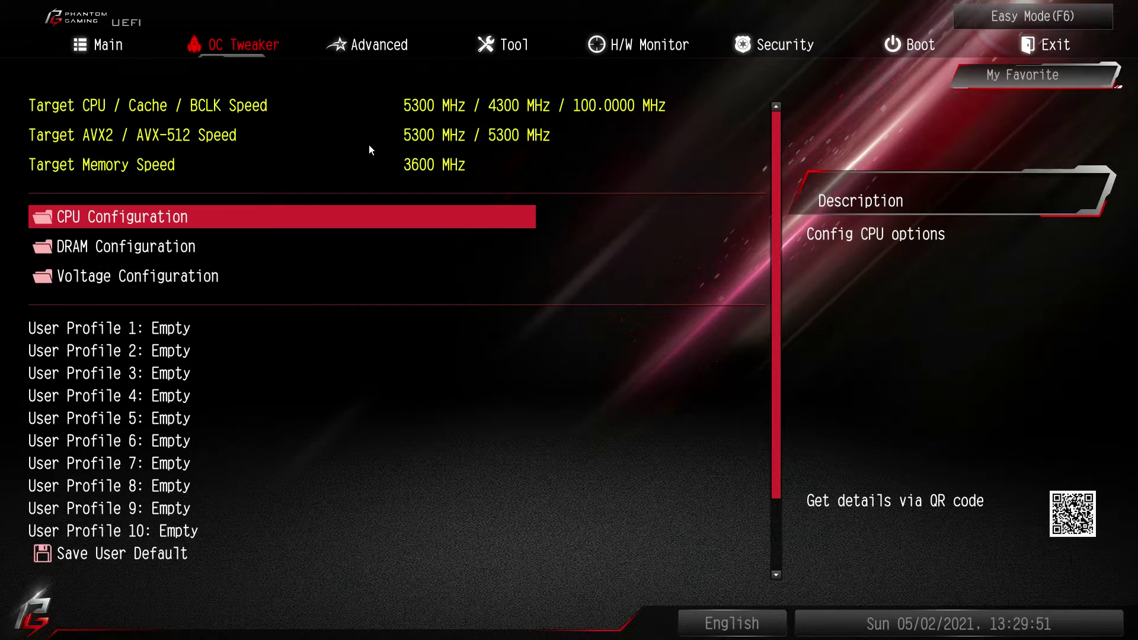
key(Down)
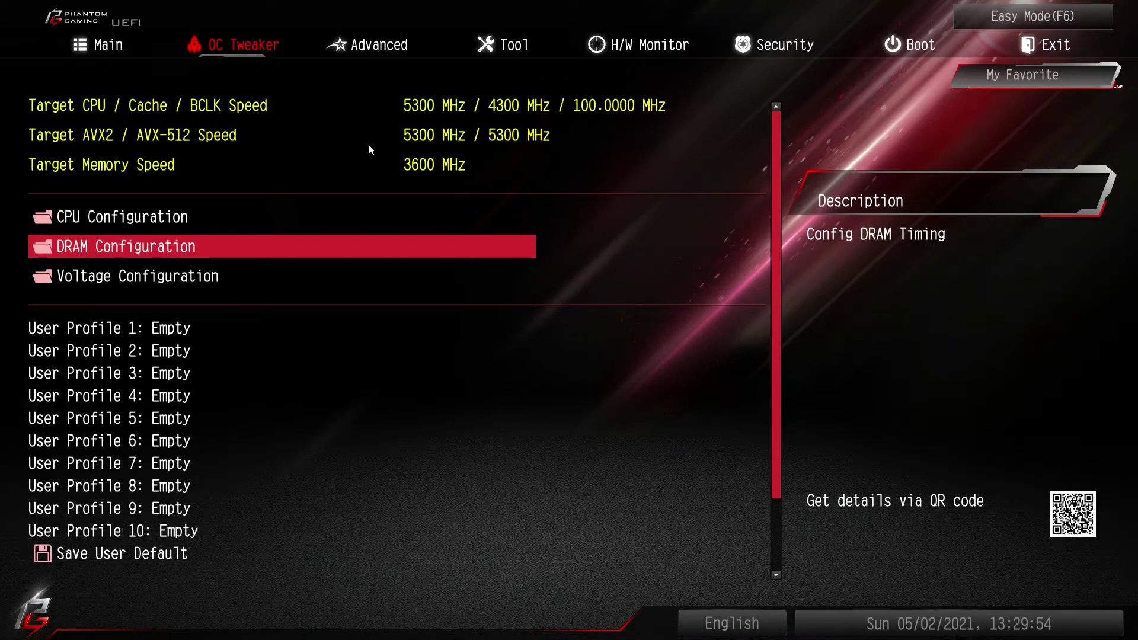
key(Down)
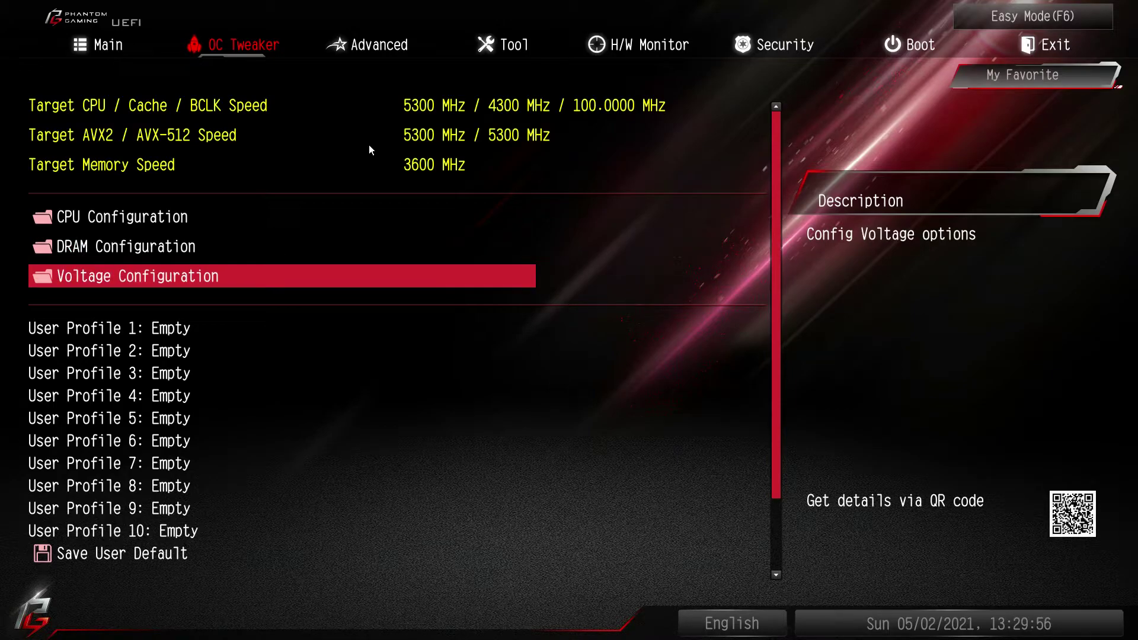
key(Return)
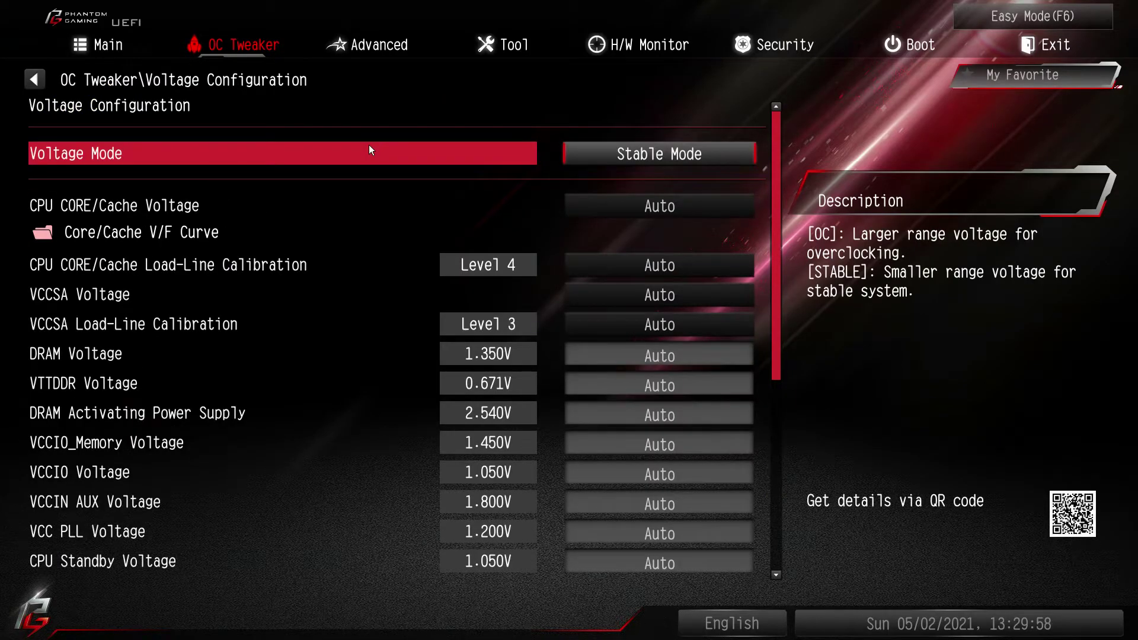
key(Return)
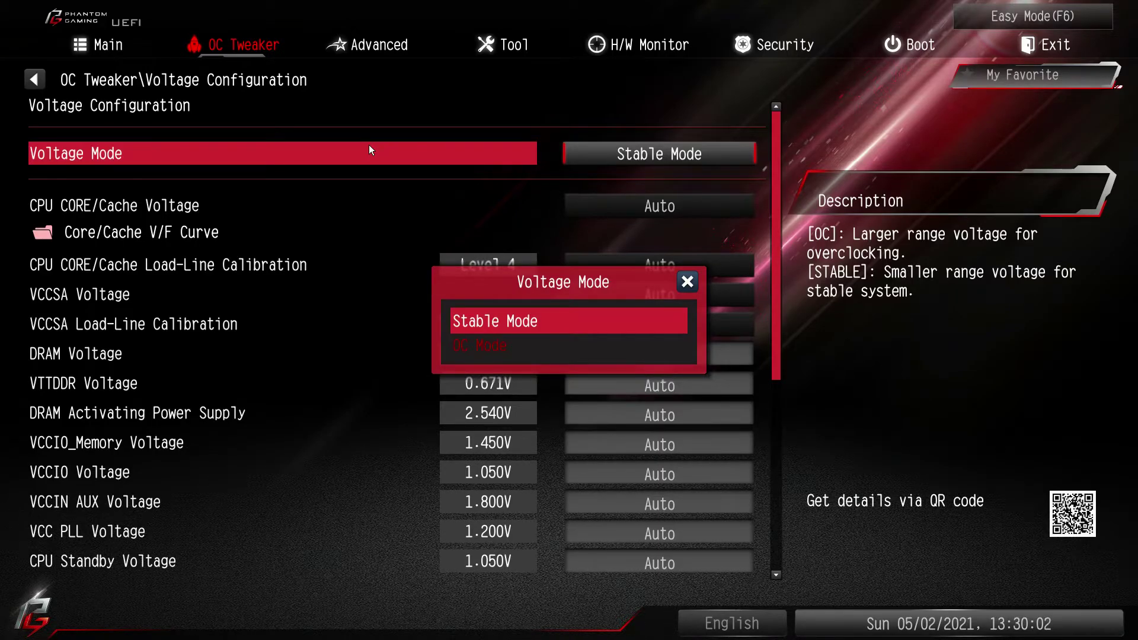
key(Down)
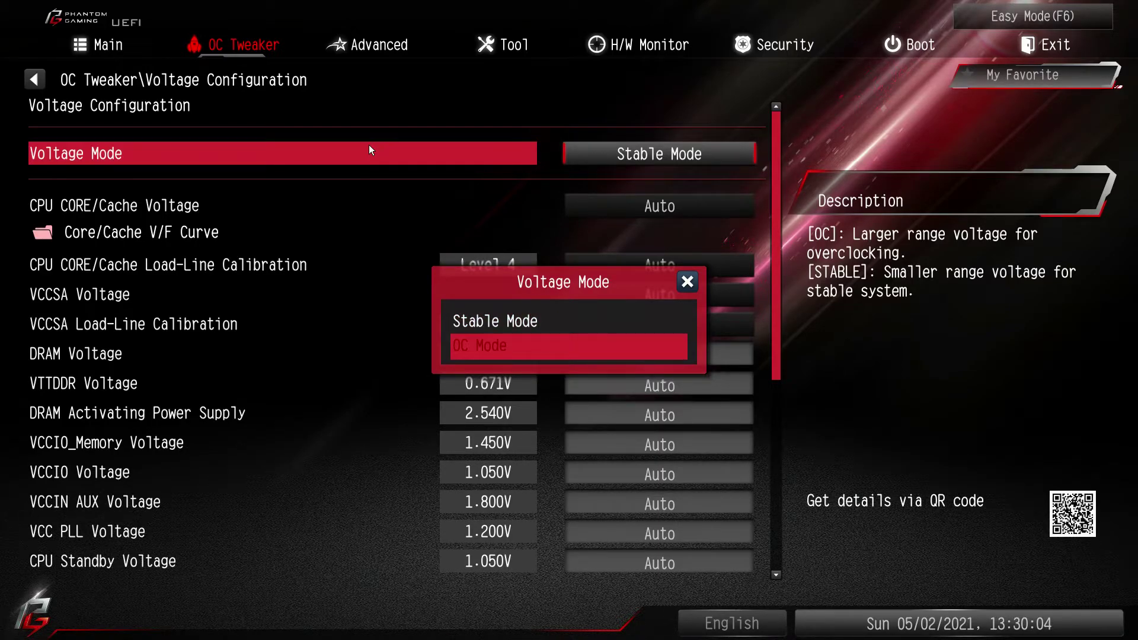
key(Up)
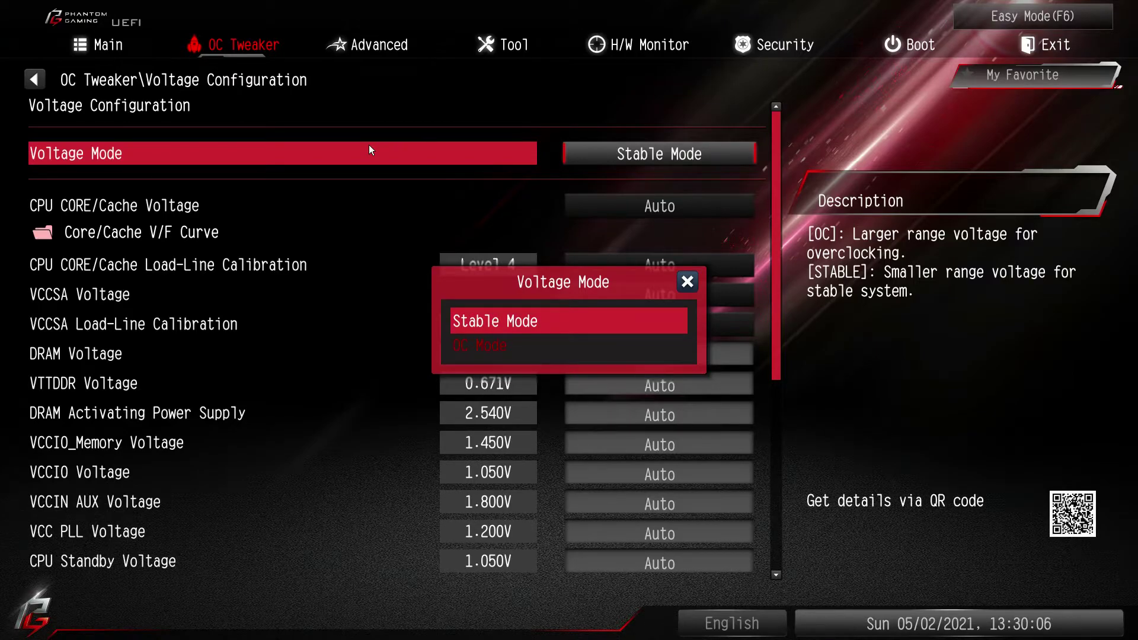
key(Return)
key(Down)
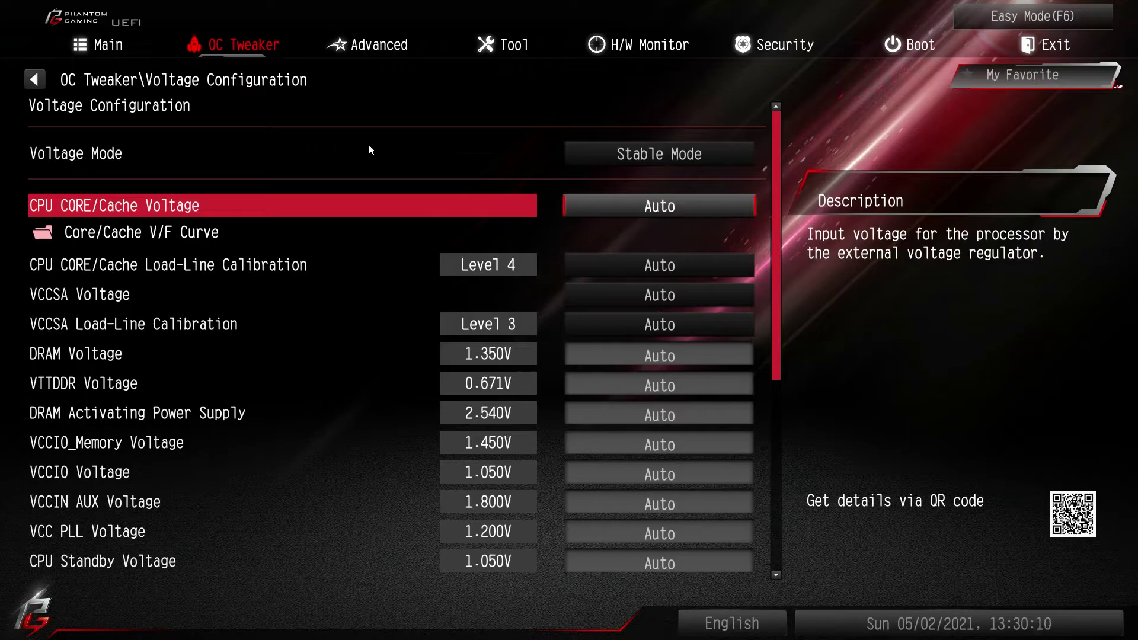
key(Down)
key(Down)
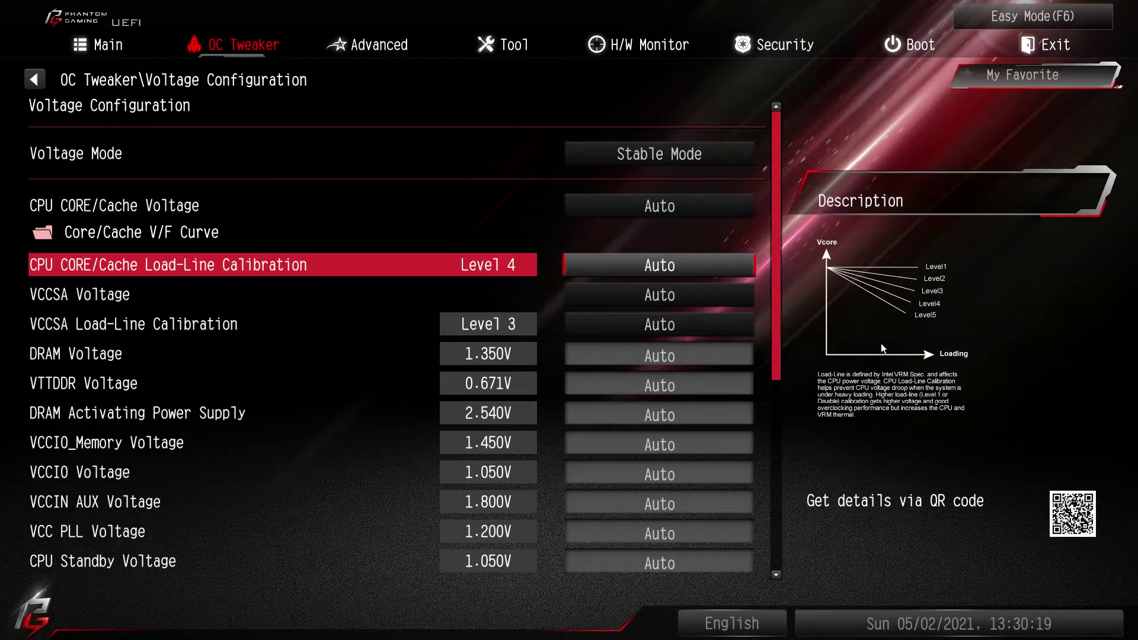
key(Down)
key(Down)
key(Down)
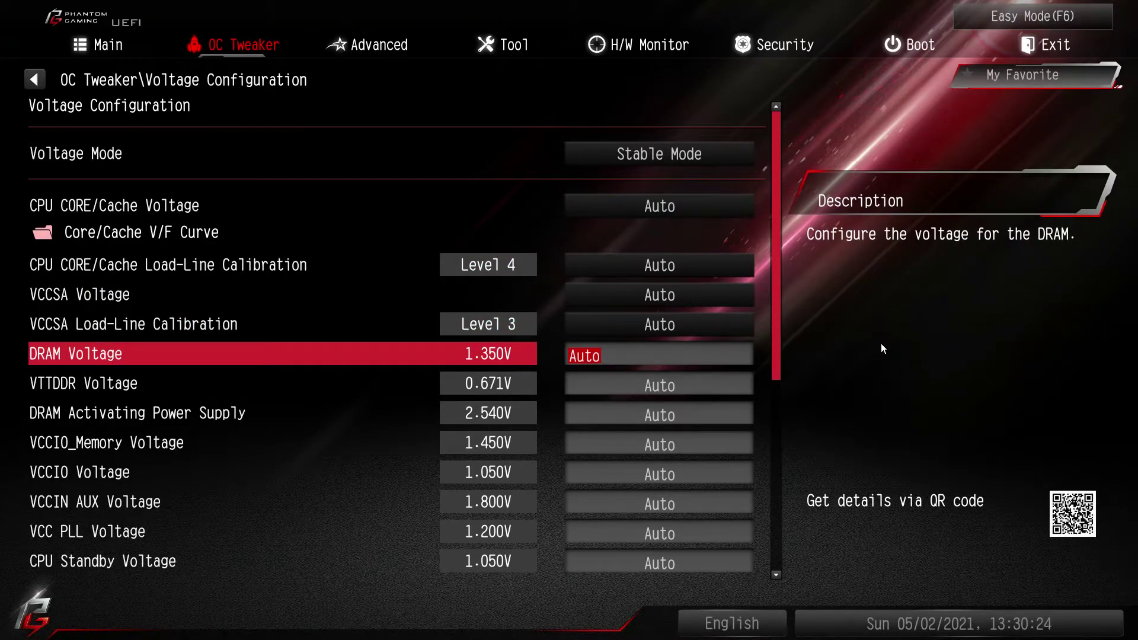
key(Down)
key(Down)
key(Down)
key(Down)
key(Down)
key(Down)
key(Down)
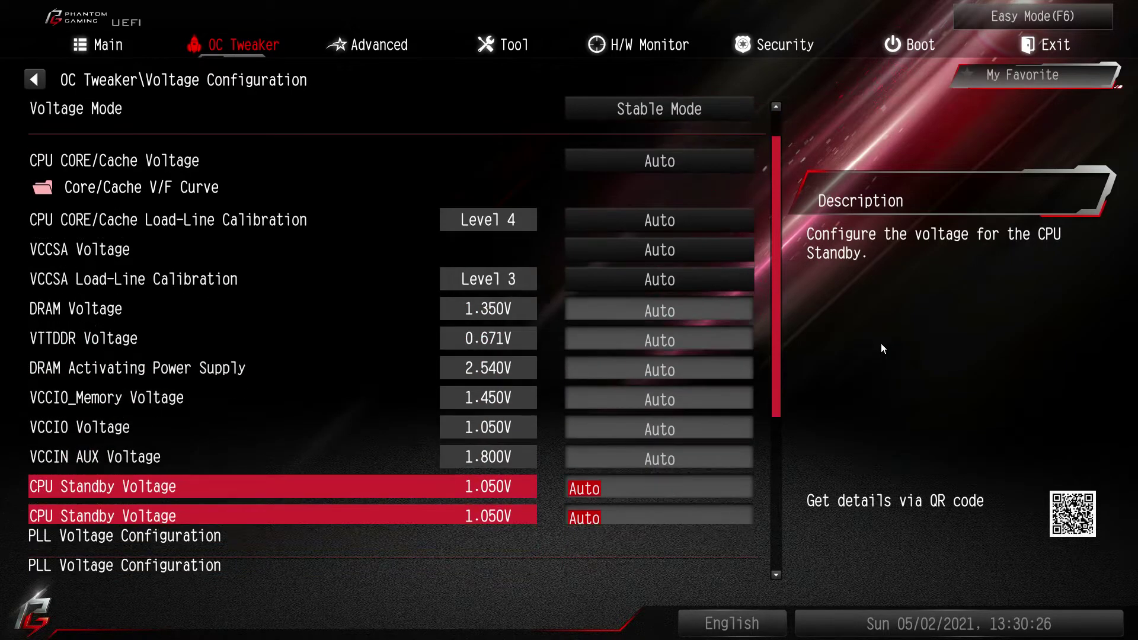
key(Down)
key(Down)
key(Down)
key(Down)
key(Down)
key(Down)
key(Down)
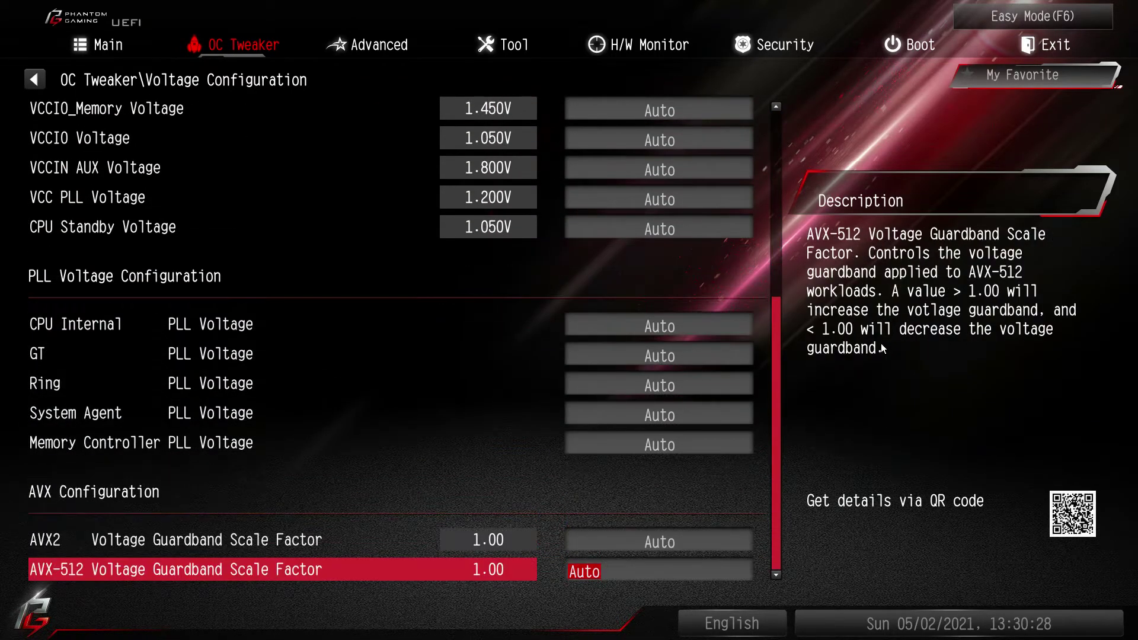
key(Escape)
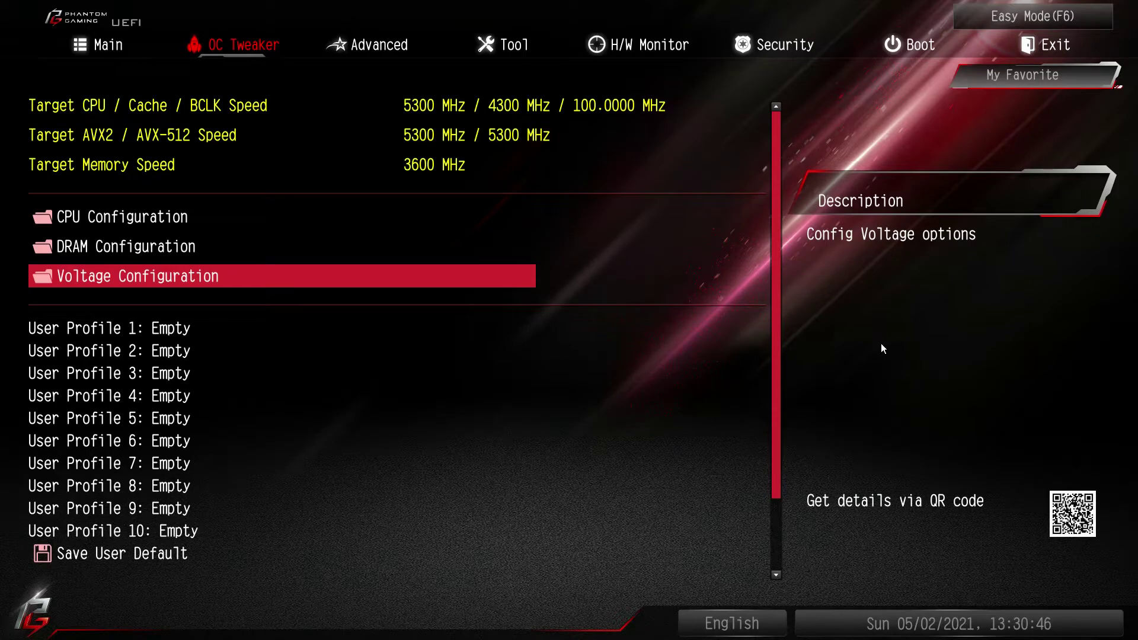
On the Advanced tab, browse CPU Configuration, then open Chipset Configuration
key(Right)
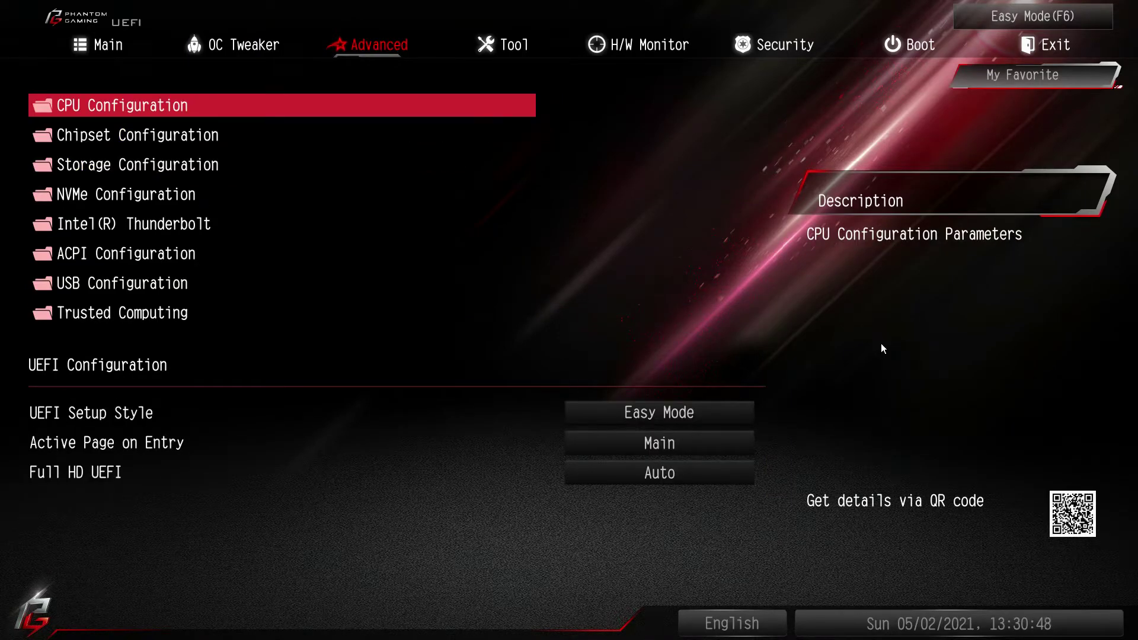
key(Return)
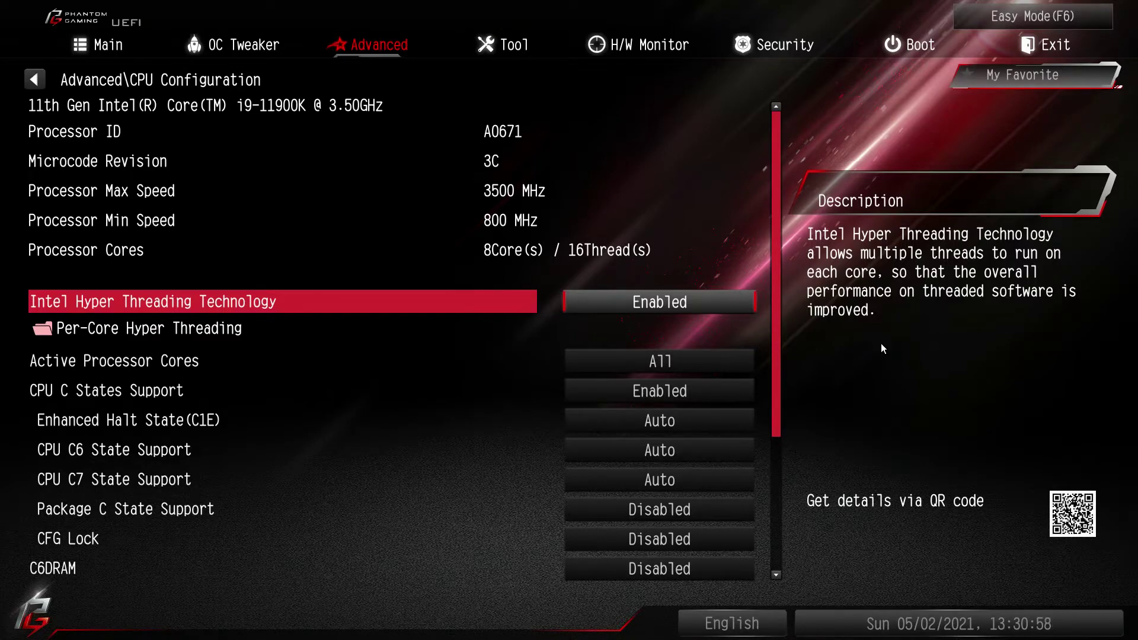
key(Down)
key(Down)
key(Down)
key(Down)
key(Down)
key(Down)
key(Down)
key(Down)
key(Down)
key(Down)
key(Down)
key(Down)
key(Down)
key(Down)
key(Down)
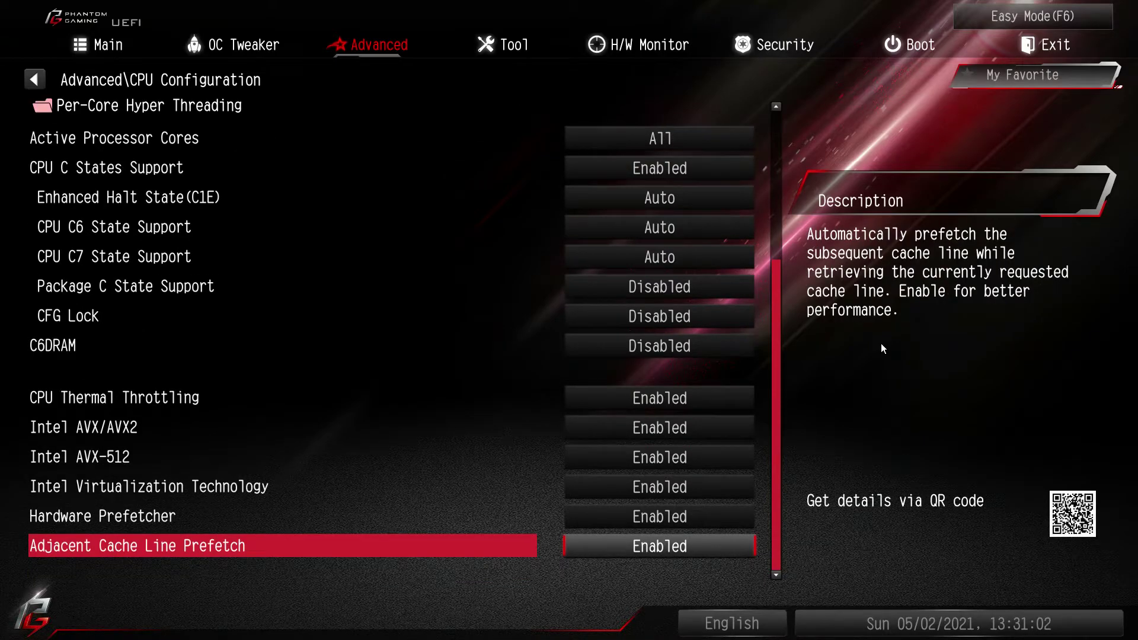
key(Escape)
key(Down)
key(Return)
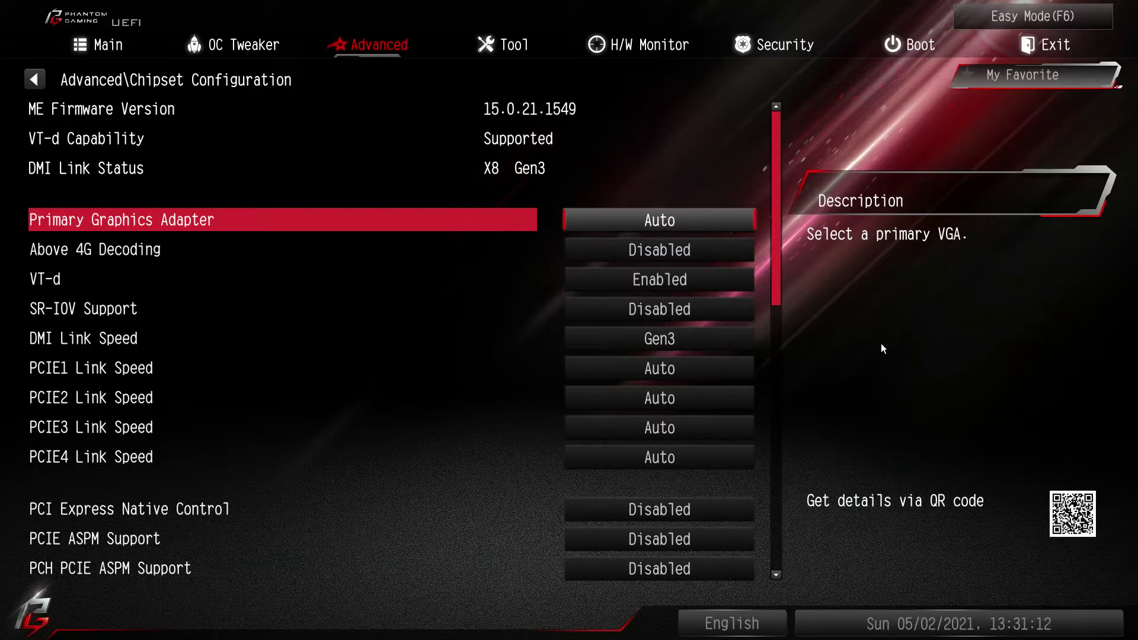
Browse Chipset settings from PCIE ASPM Support through Ethernet, Audio, WAN Radio to RGB LED
key(Down)
key(Down)
key(Down)
key(Down)
key(Down)
key(Down)
key(Down)
key(Down)
key(Down)
key(Down)
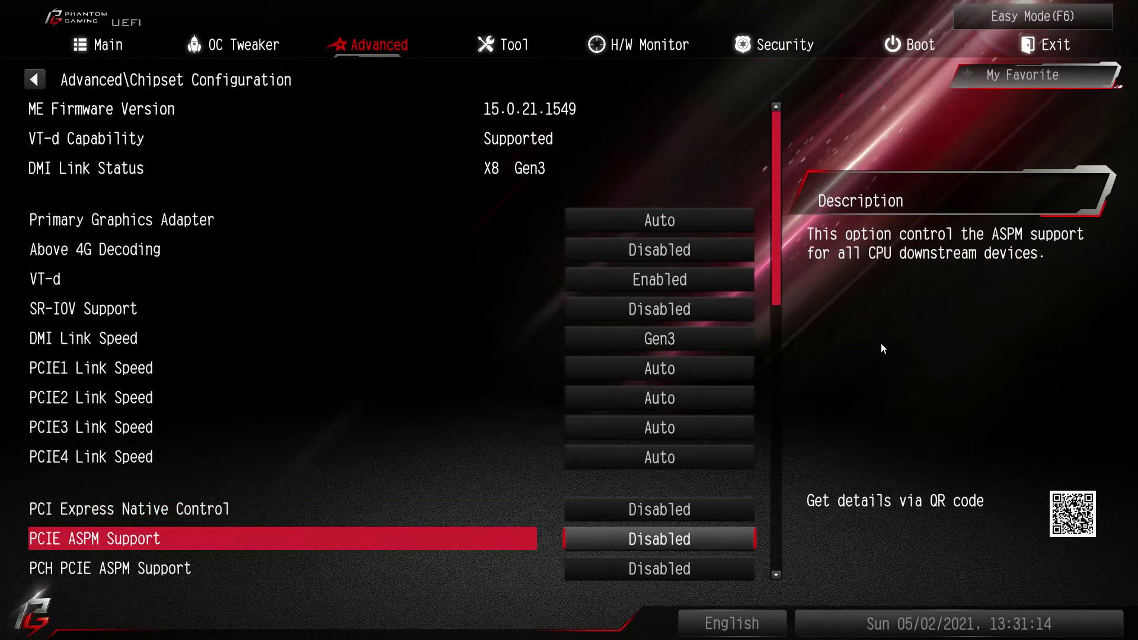
key(Down)
key(Down)
key(Down)
key(Down)
key(Down)
key(Down)
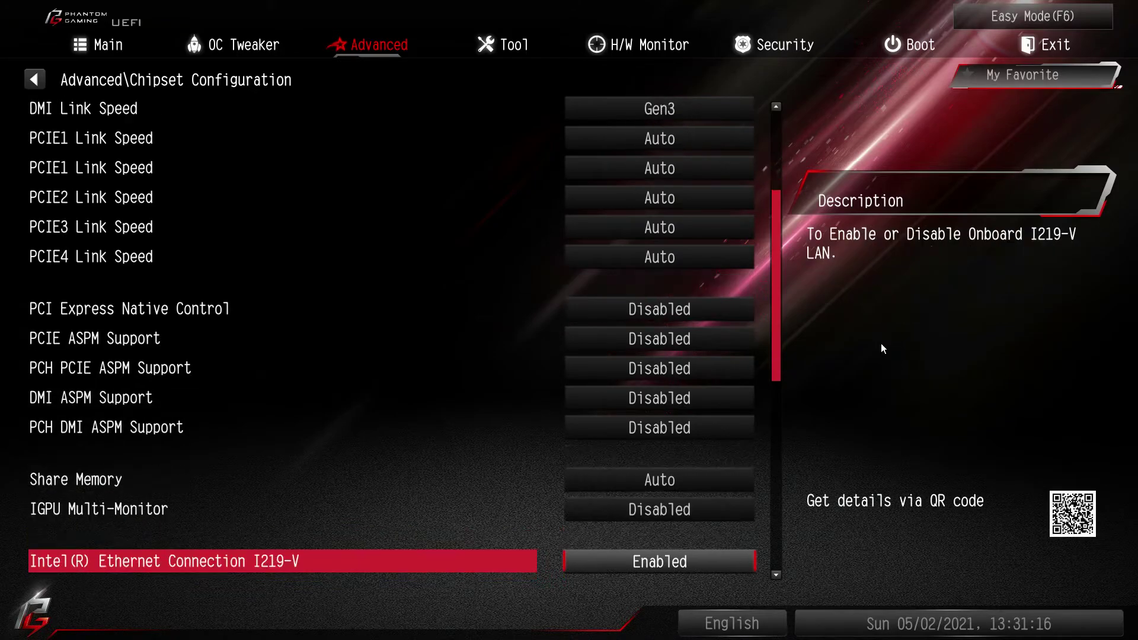
key(Down)
key(Down)
key(Down)
key(Up)
key(Up)
key(Up)
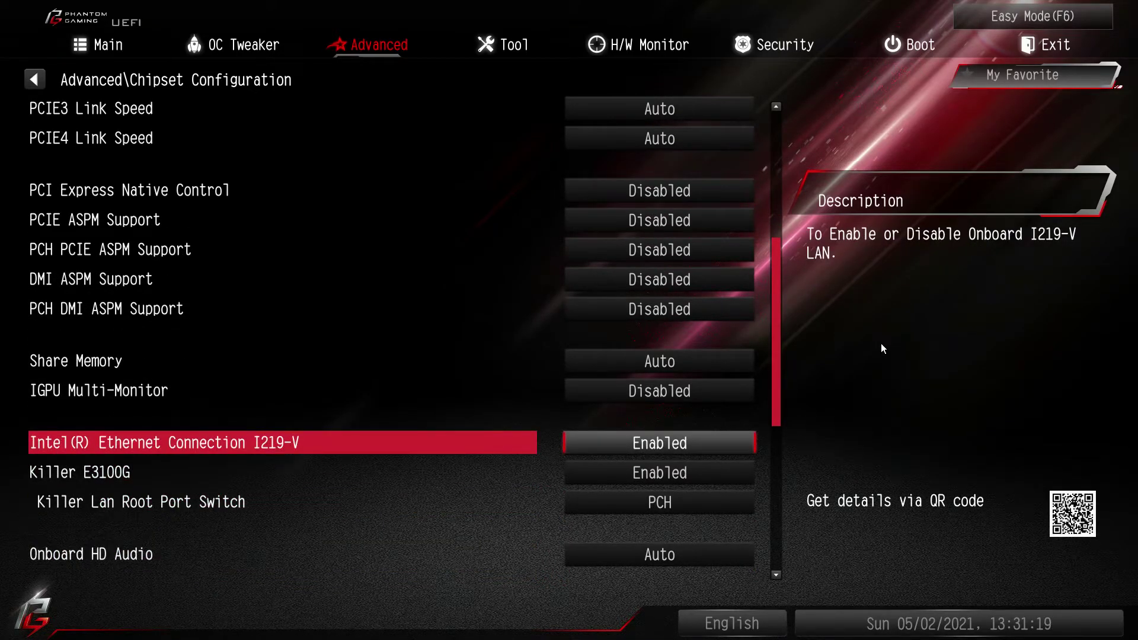
key(Down)
key(Down)
key(Down)
key(Down)
key(Down)
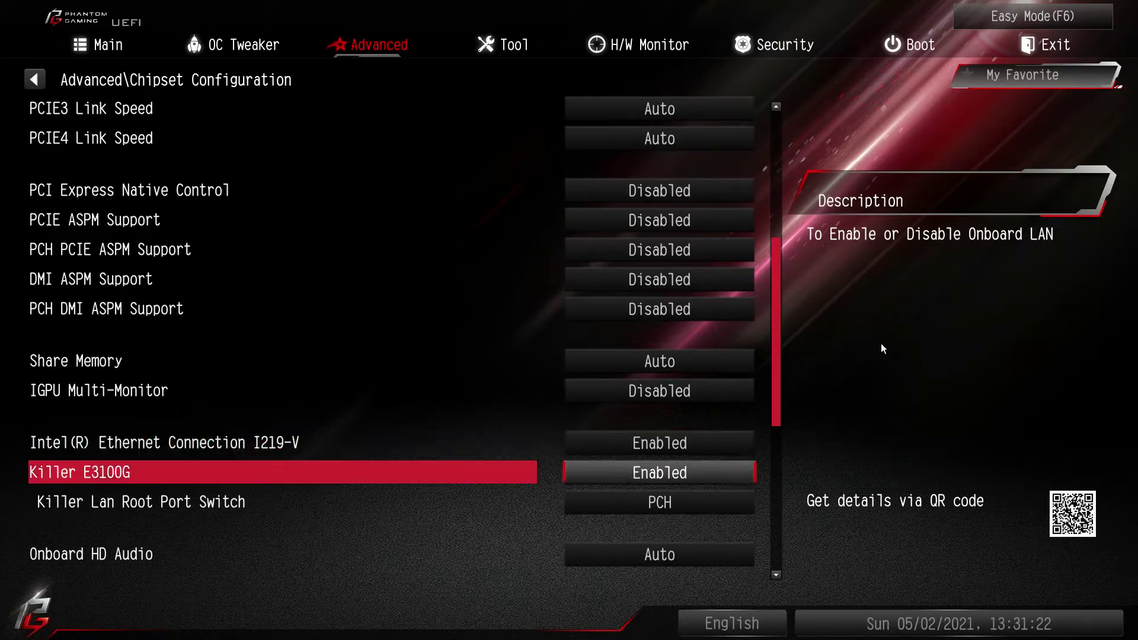
key(Down)
key(Down)
key(Down)
key(Down)
key(Down)
key(Down)
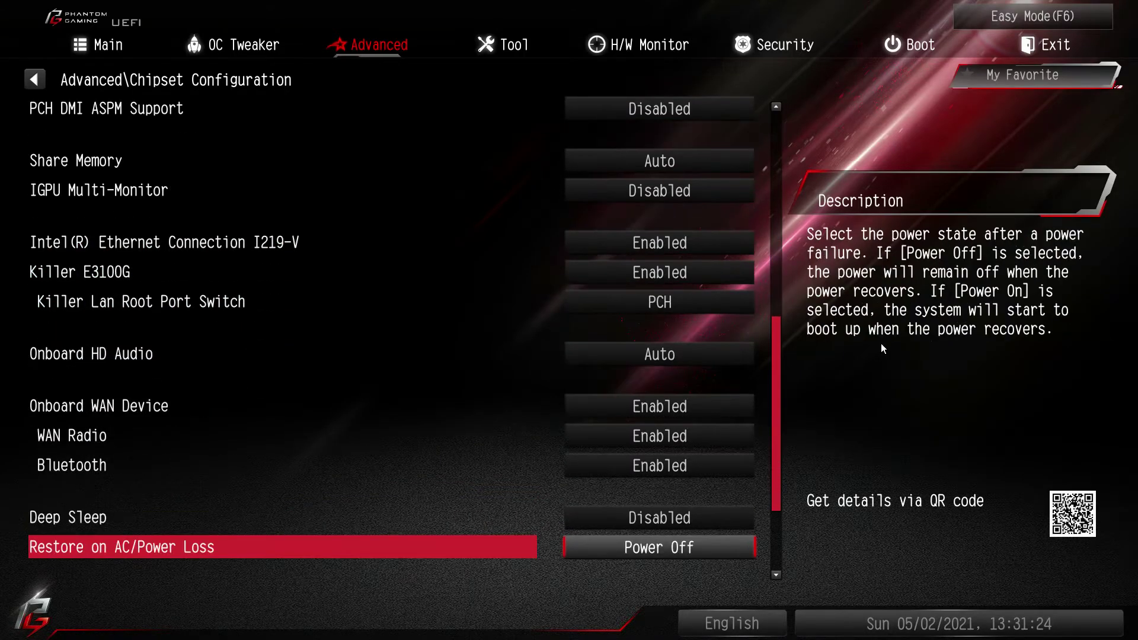
key(Down)
key(Down)
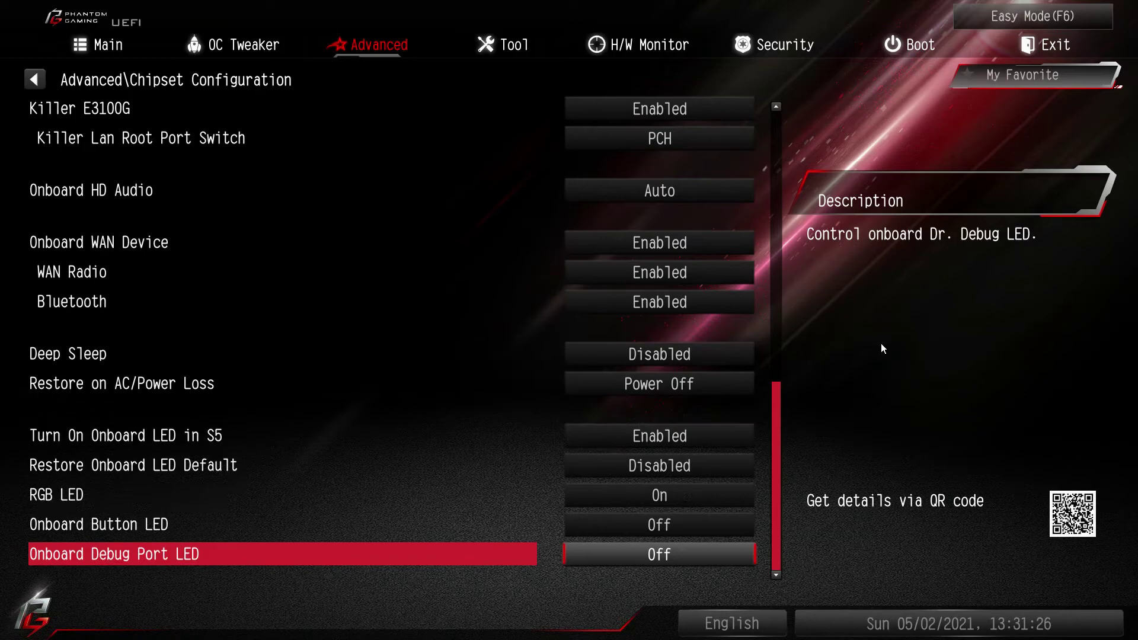
key(Up)
key(Up)
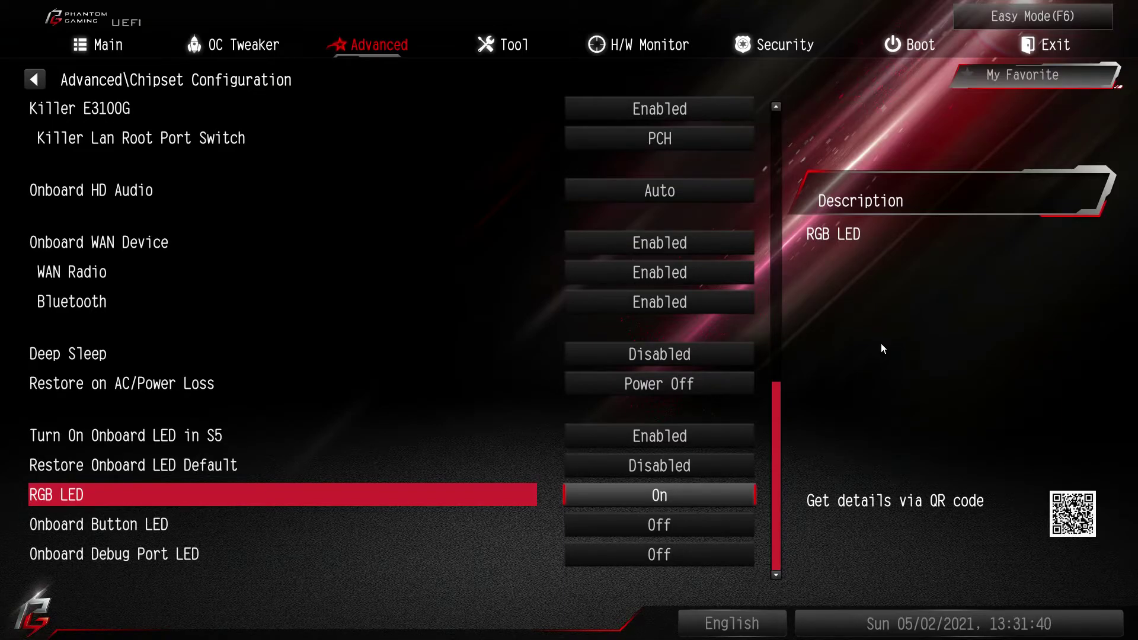
Check the RGB LED choices, leaving it On, then open Storage Configuration
key(Return)
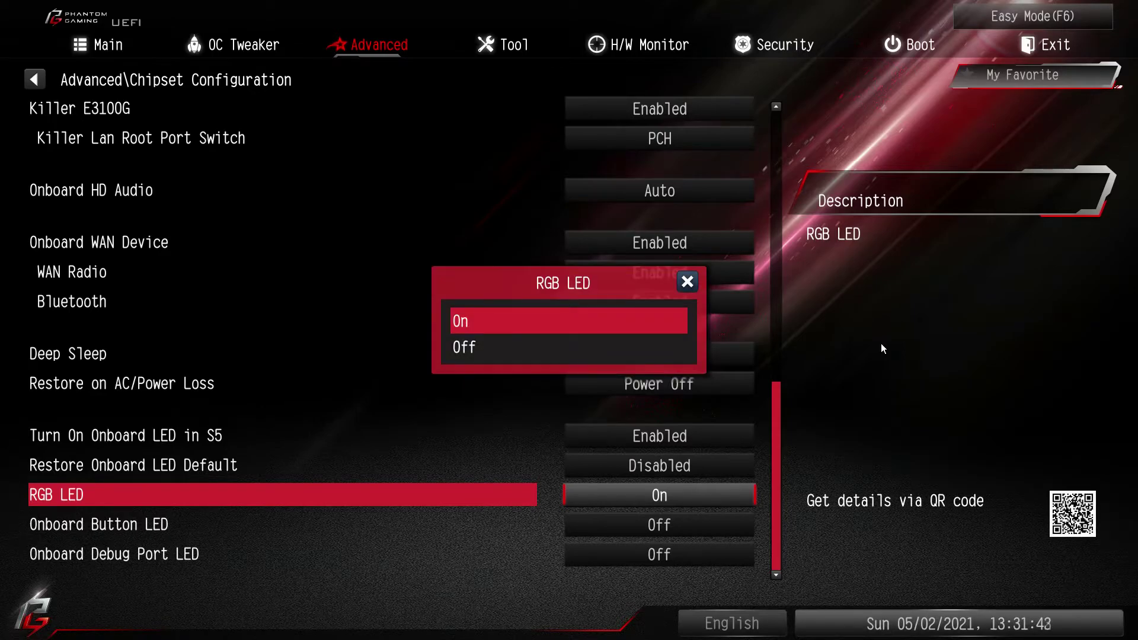
key(Escape)
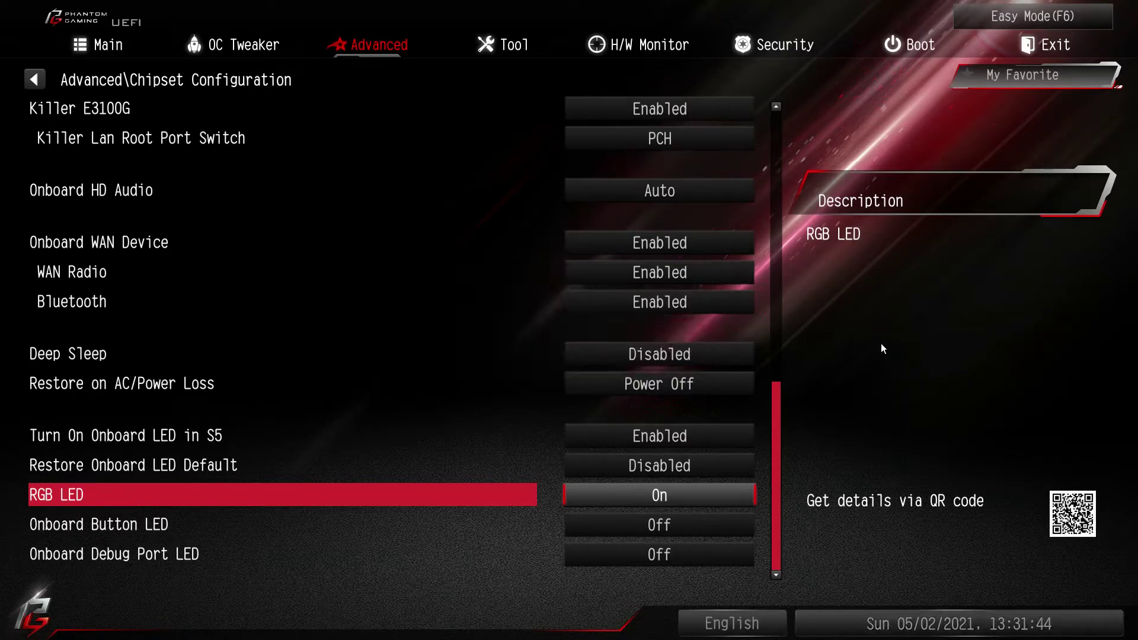
key(Down)
key(Down)
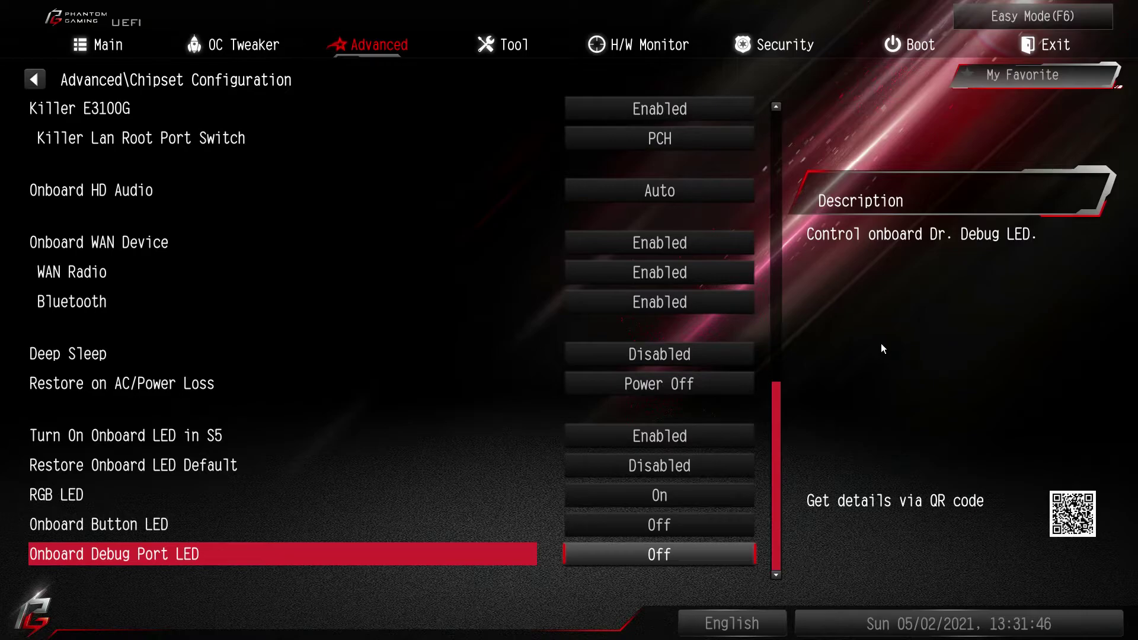
key(Escape)
key(Down)
key(Return)
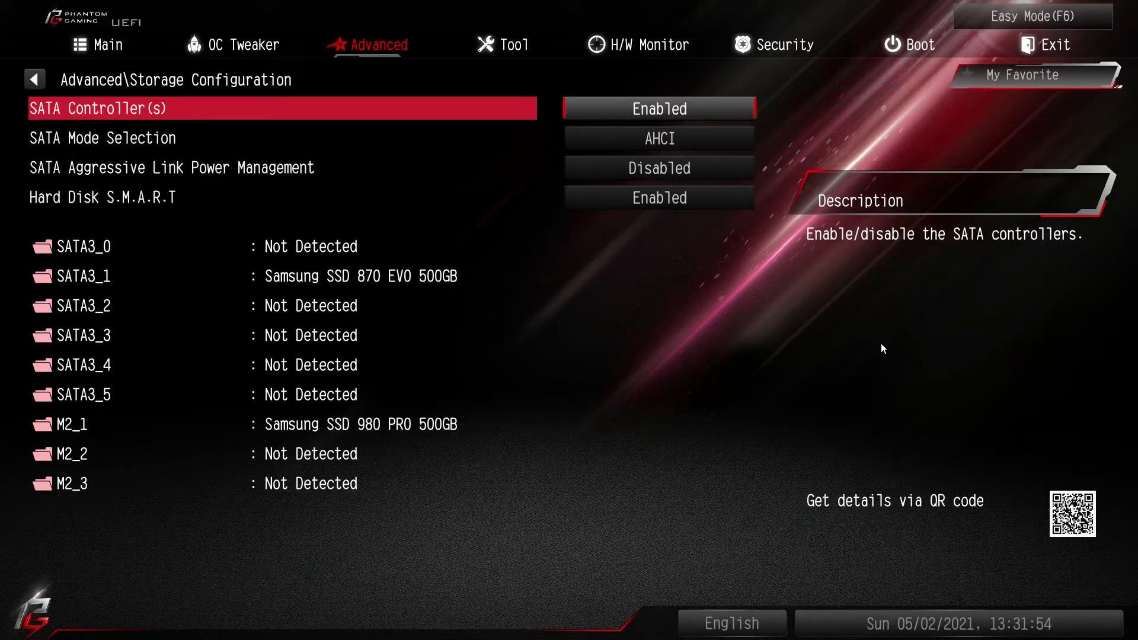
View the SATA3_1 and M2_1 drive detail pages, returning to the Storage list each time
key(Down)
key(Down)
key(Down)
key(Down)
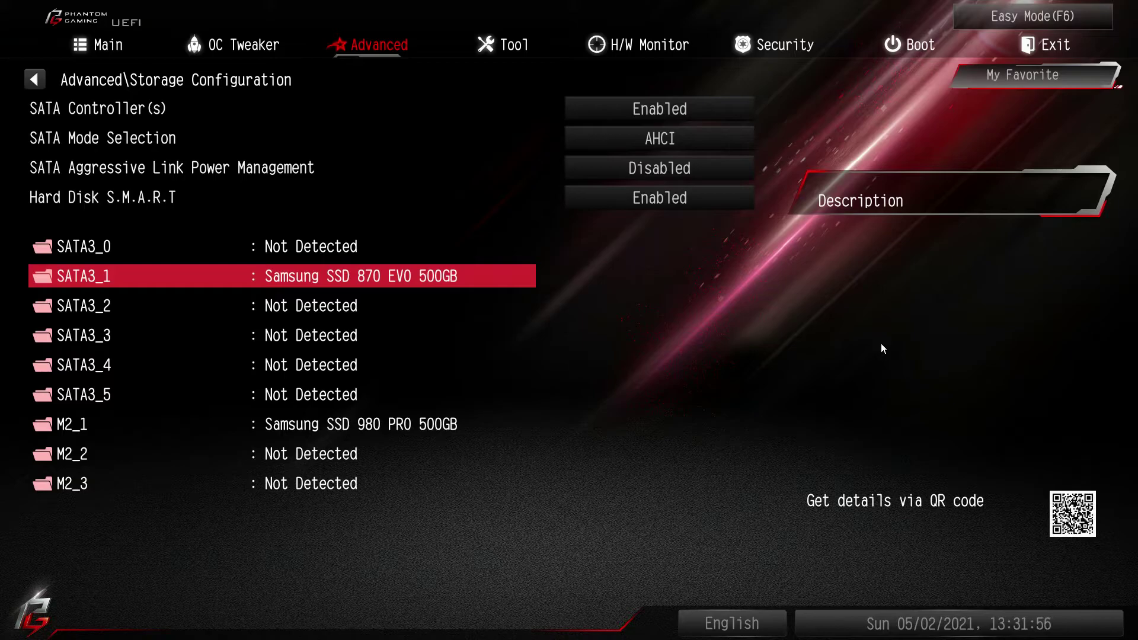
key(Return)
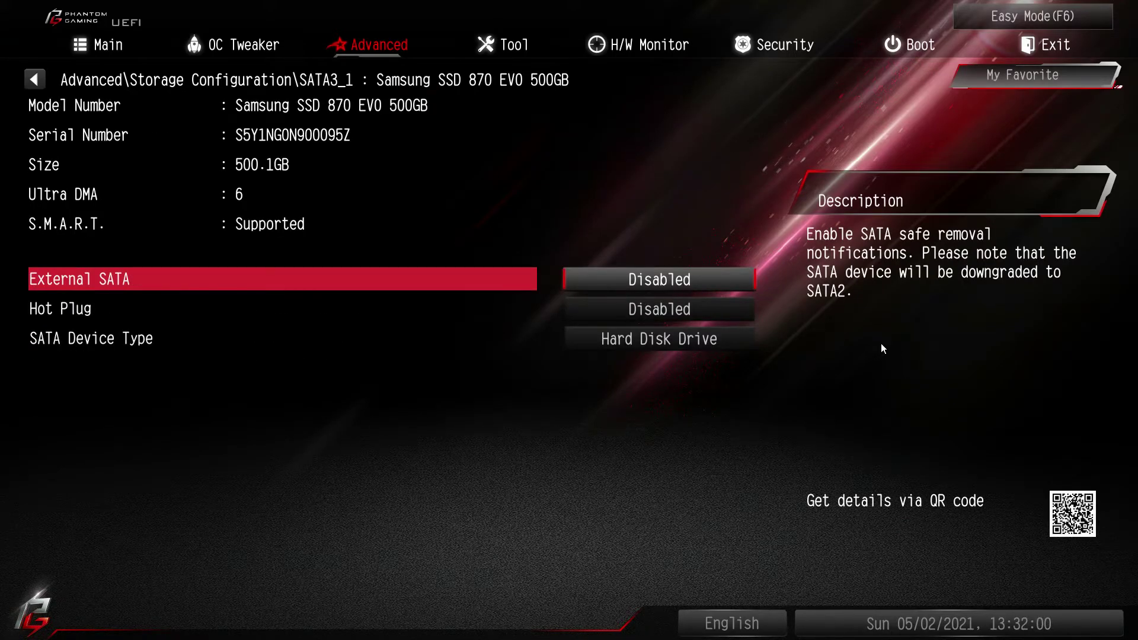
key(Escape)
key(Down)
key(Down)
key(Down)
key(Down)
key(Down)
key(Down)
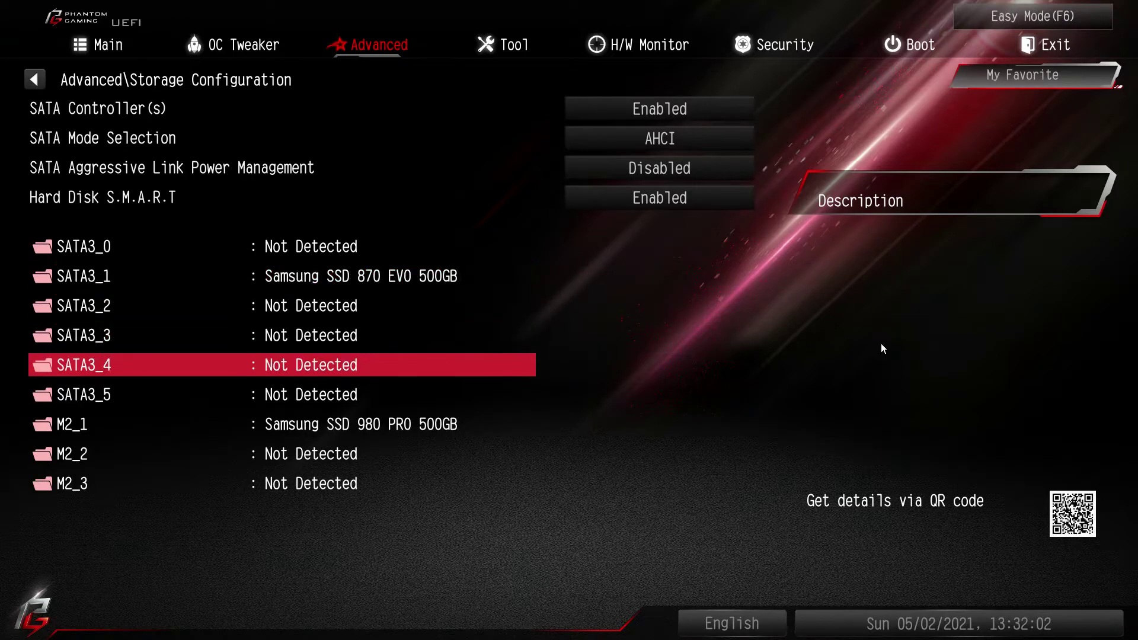
key(Return)
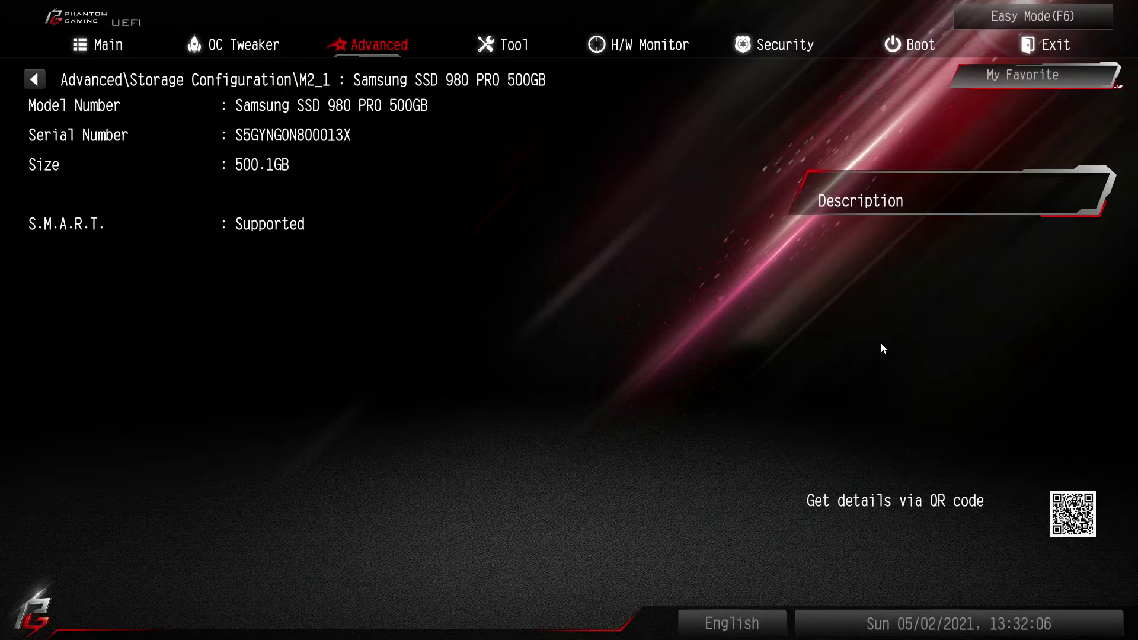
key(Escape)
key(Escape)
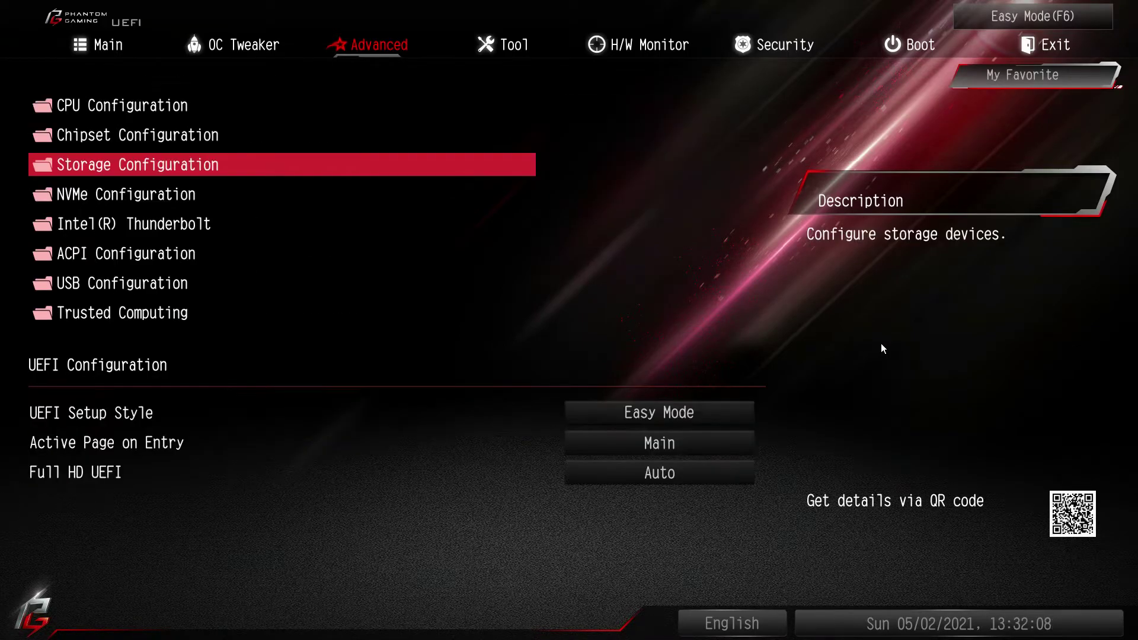
View NVMe Configuration, then open Intel(R) Thunderbolt with Discrete Thunderbolt Support Disabled
key(Down)
key(Return)
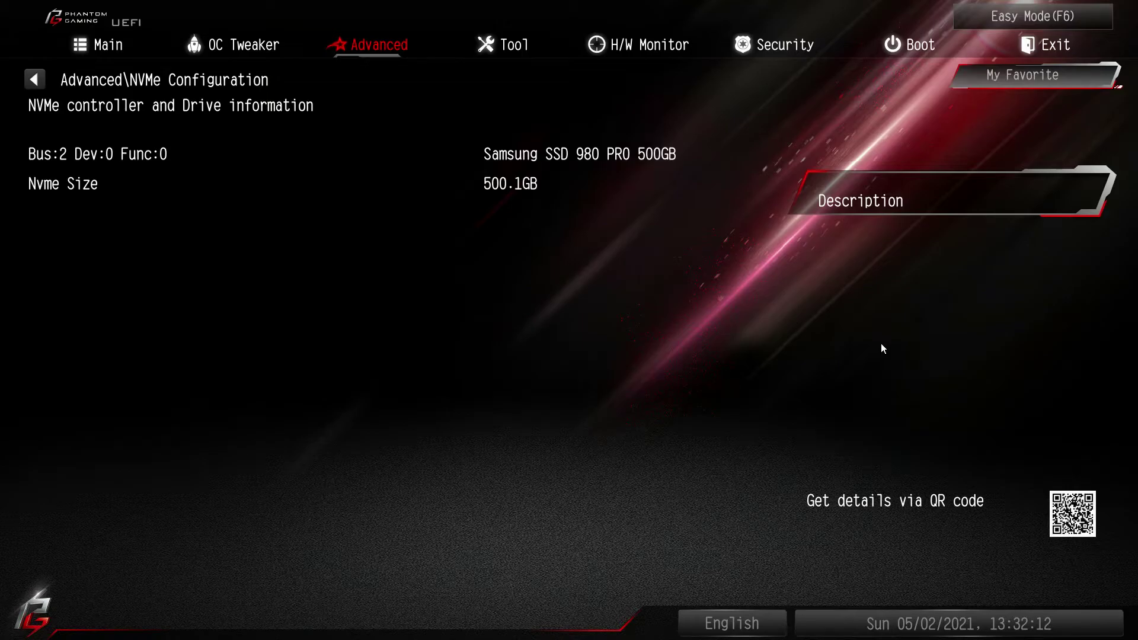
key(Escape)
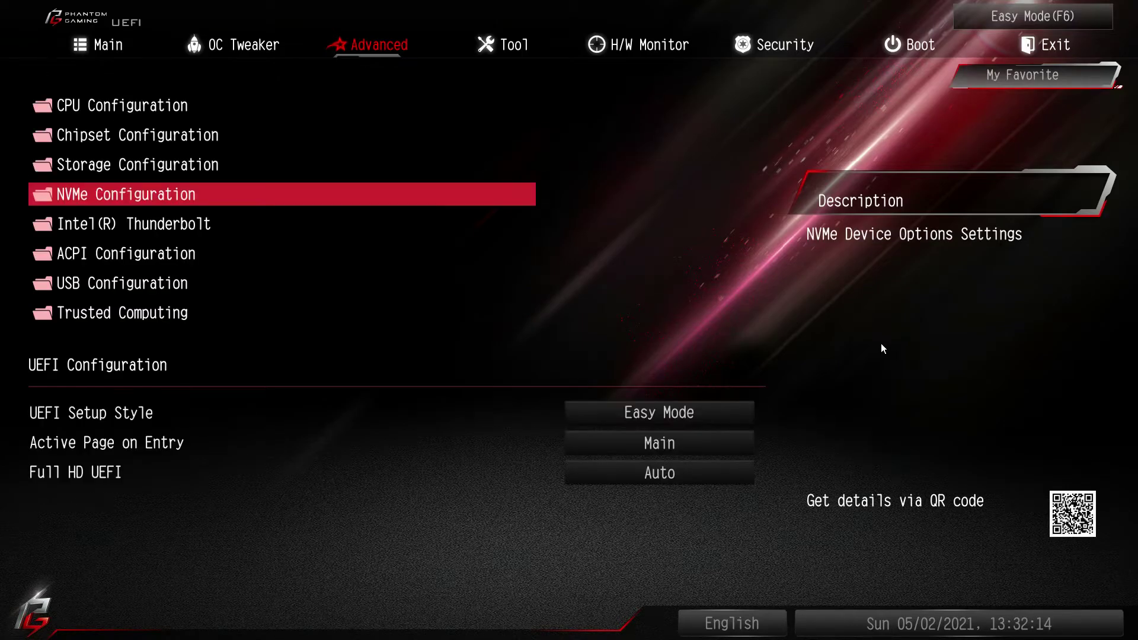
key(Down)
key(Return)
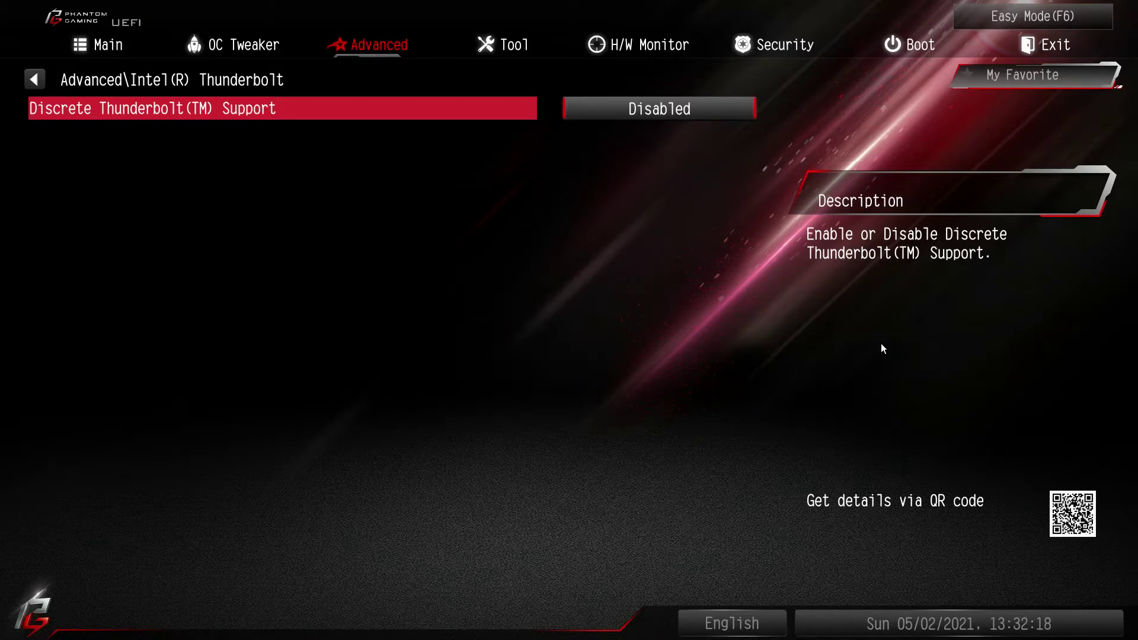
Leave Thunderbolt and open the ACPI Configuration page
key(Escape)
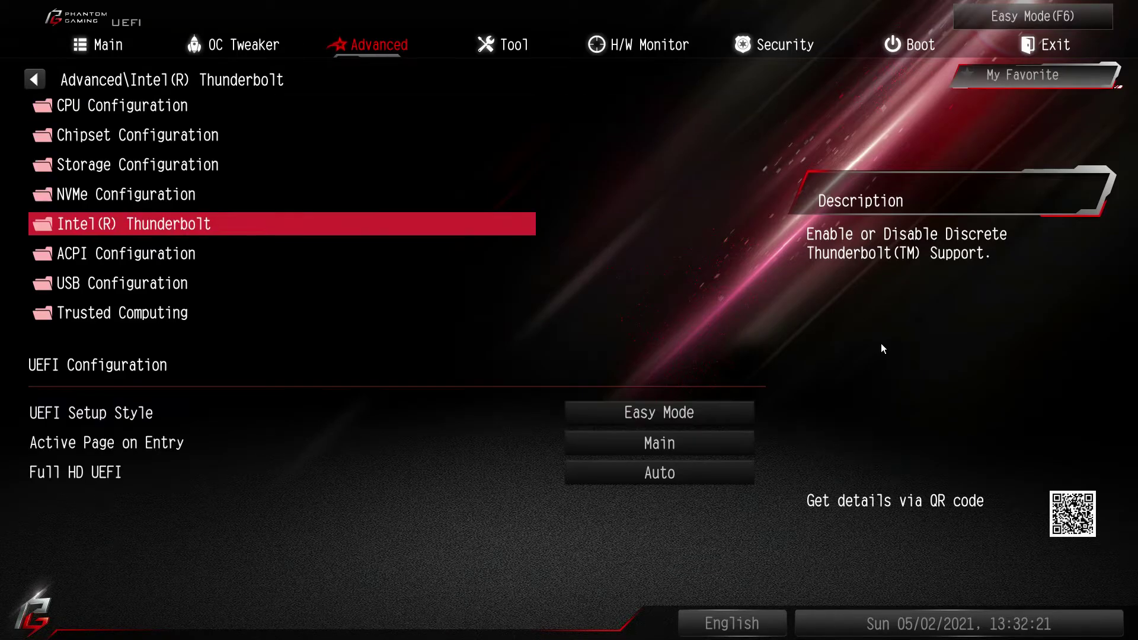
key(Down)
key(Return)
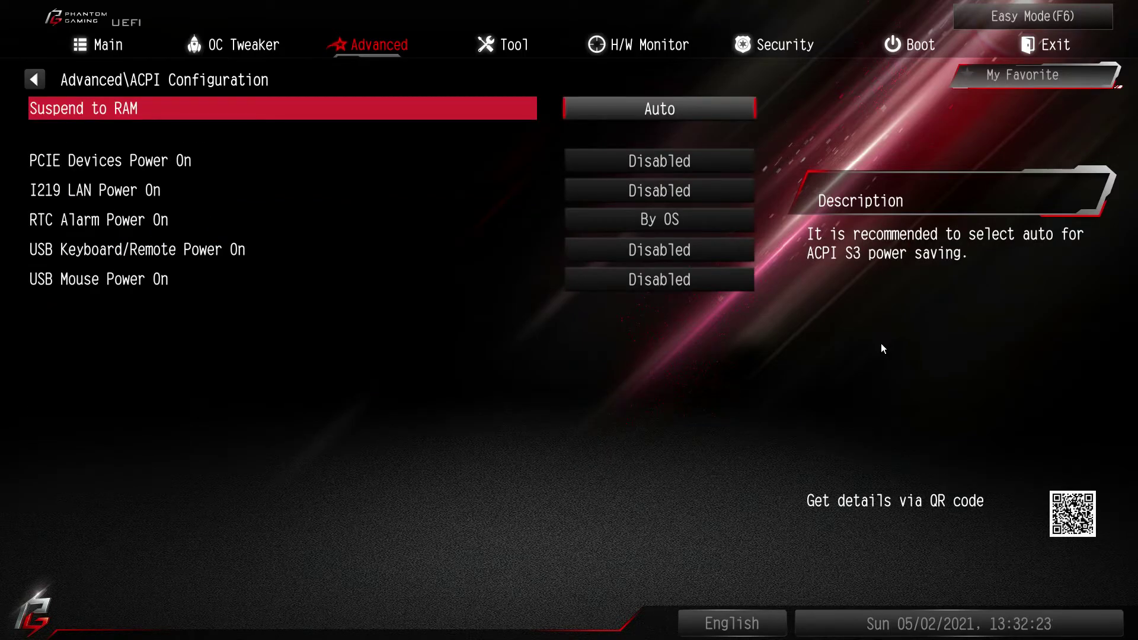
Review USB Configuration's port settings and XHCI Hand-off, then highlight Trusted Computing
key(Escape)
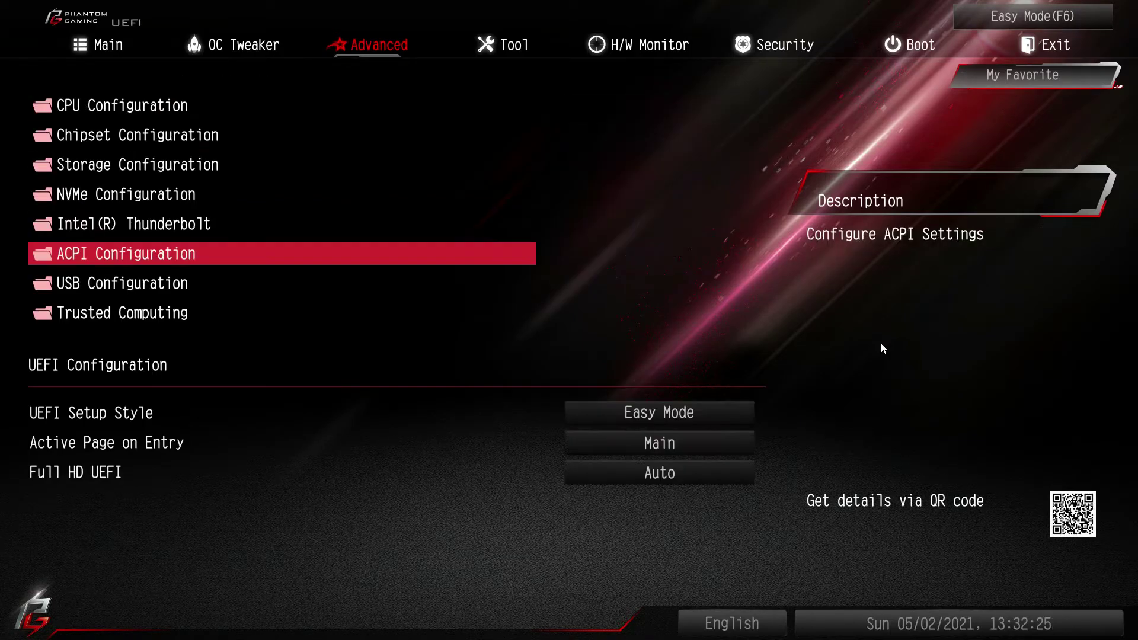
key(Down)
key(Return)
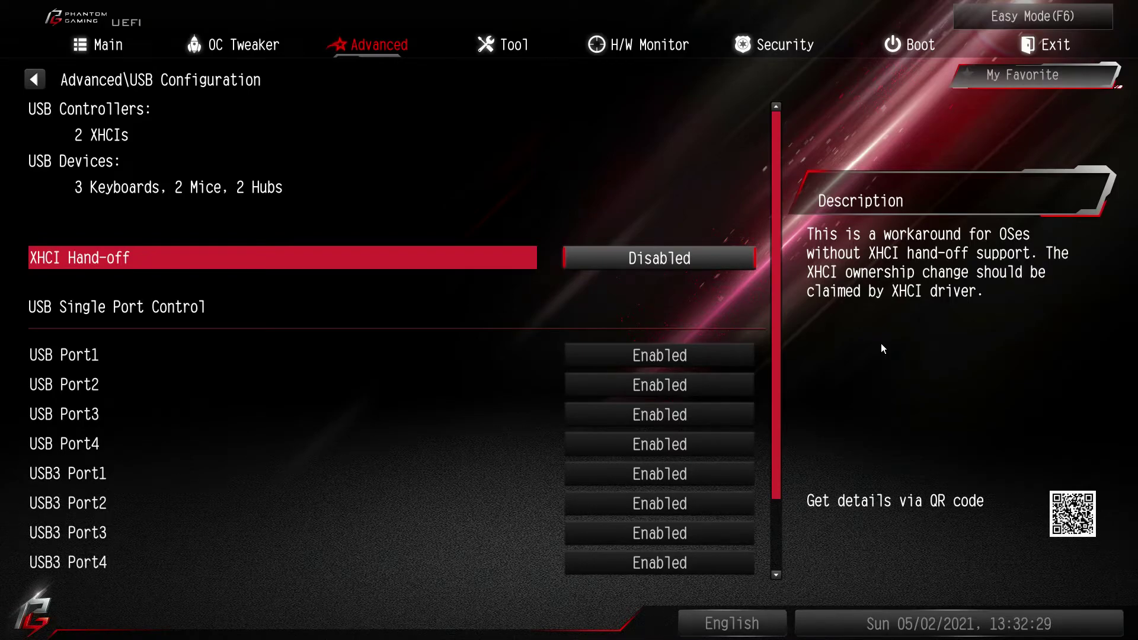
key(Down)
key(Down)
key(Down)
key(Down)
key(Down)
key(Down)
key(Down)
key(Down)
key(Down)
key(Down)
key(Down)
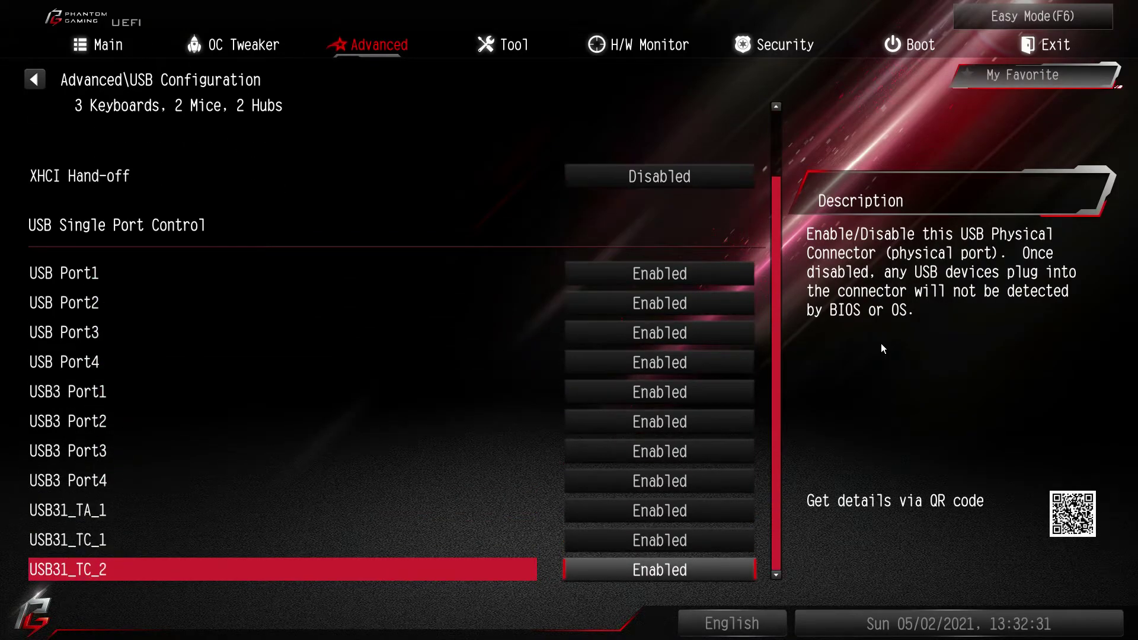
key(Up)
key(Up)
key(Up)
key(Up)
key(Up)
key(Up)
key(Up)
key(Up)
key(Up)
key(Up)
key(Up)
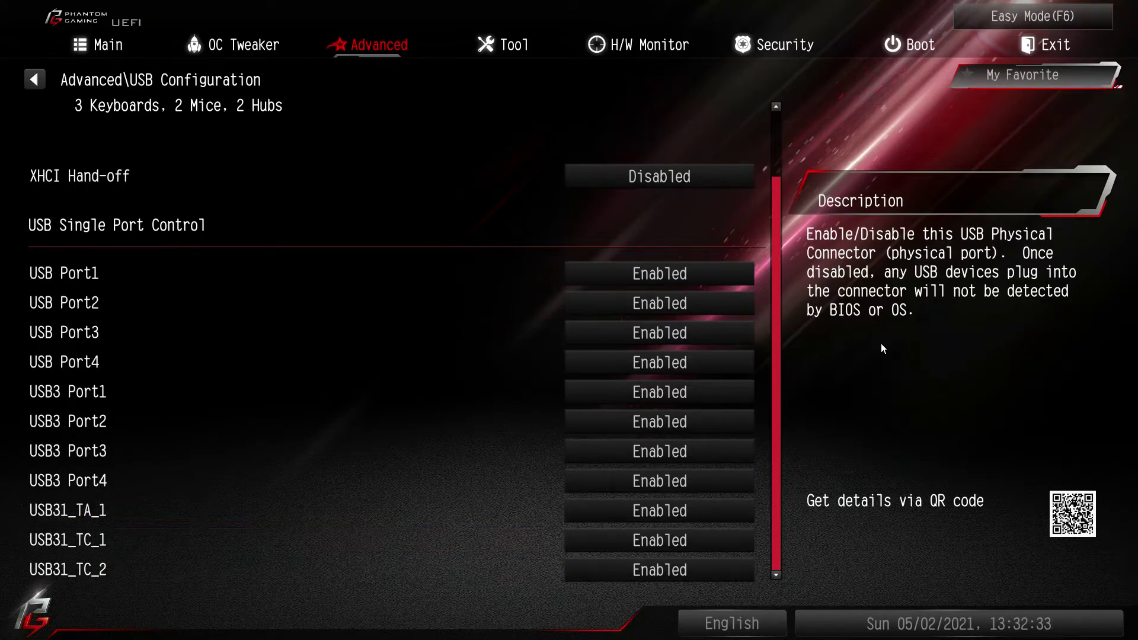
key(Up)
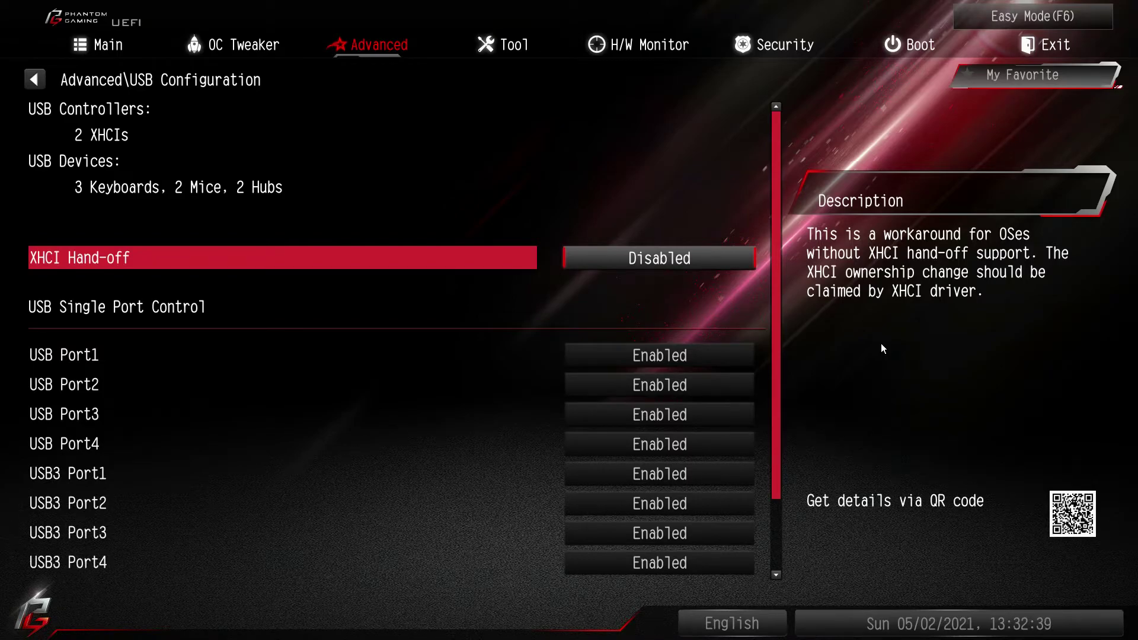
key(Escape)
key(Down)
Check Trusted Computing (Security Device Support Enable), then move on to the Tool tab
key(Return)
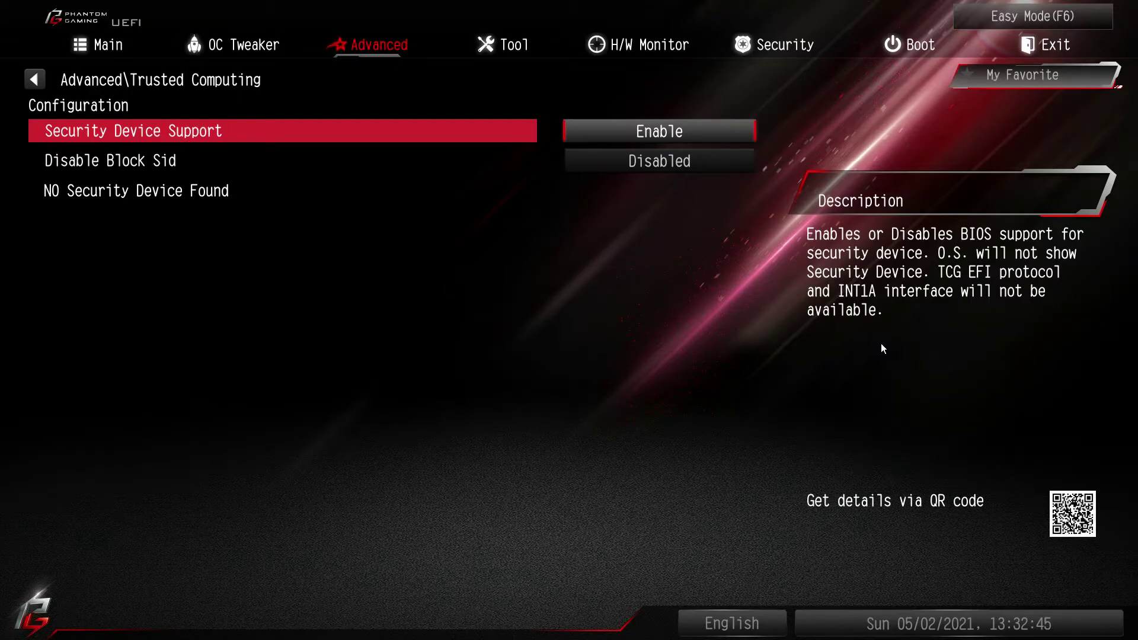
key(Escape)
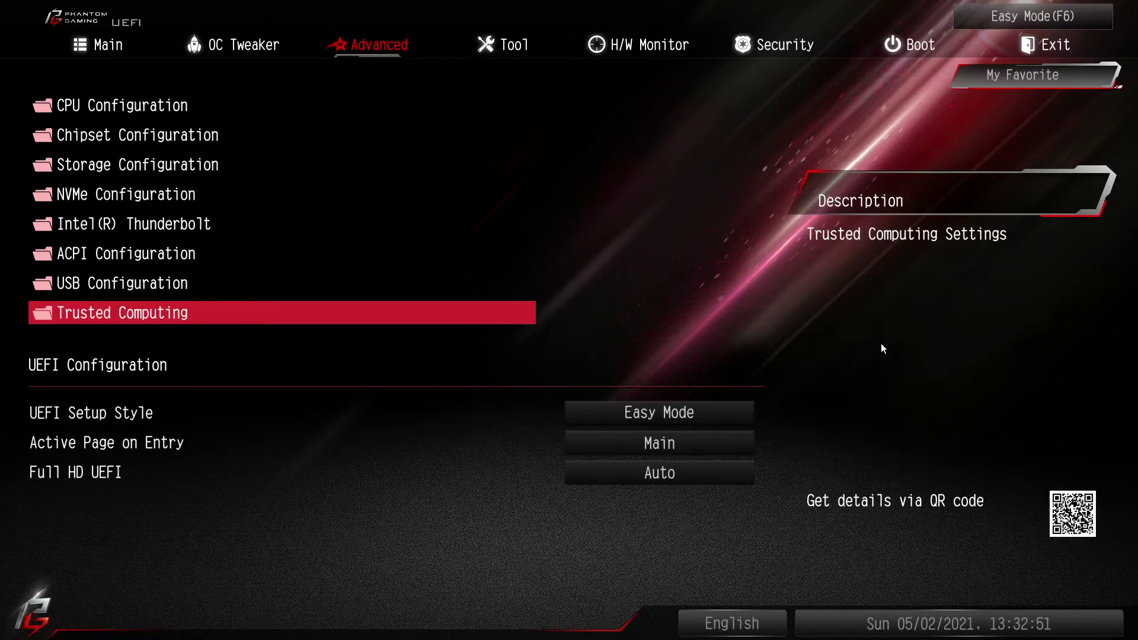
key(Right)
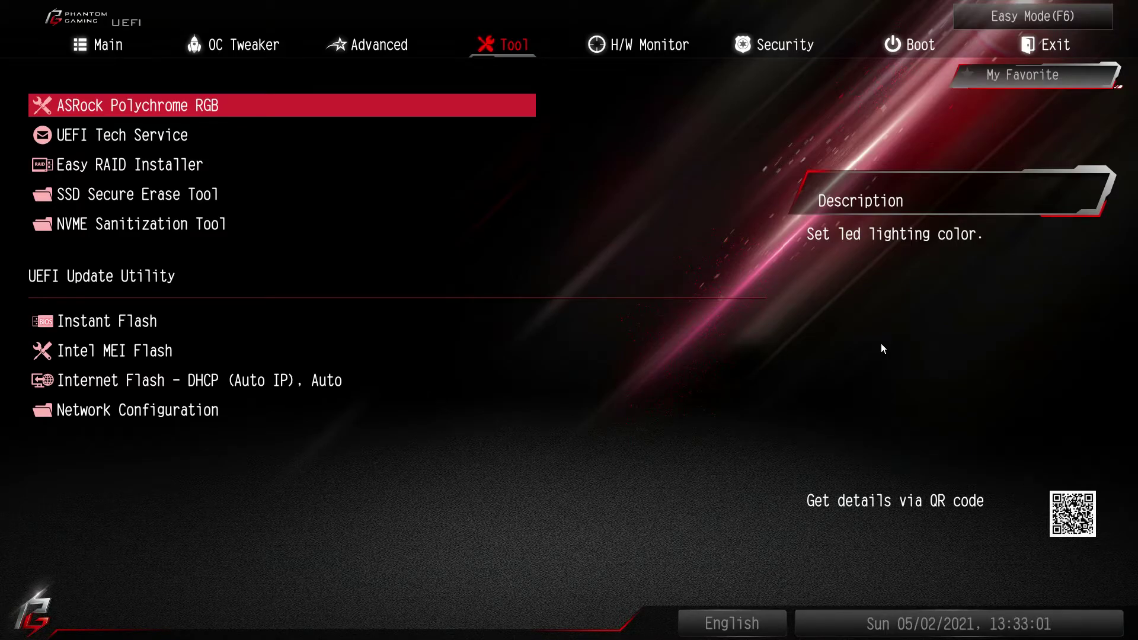
View the Polychrome RGB lighting screen in Rainbow style, then highlight UEFI Tech Service
key(Return)
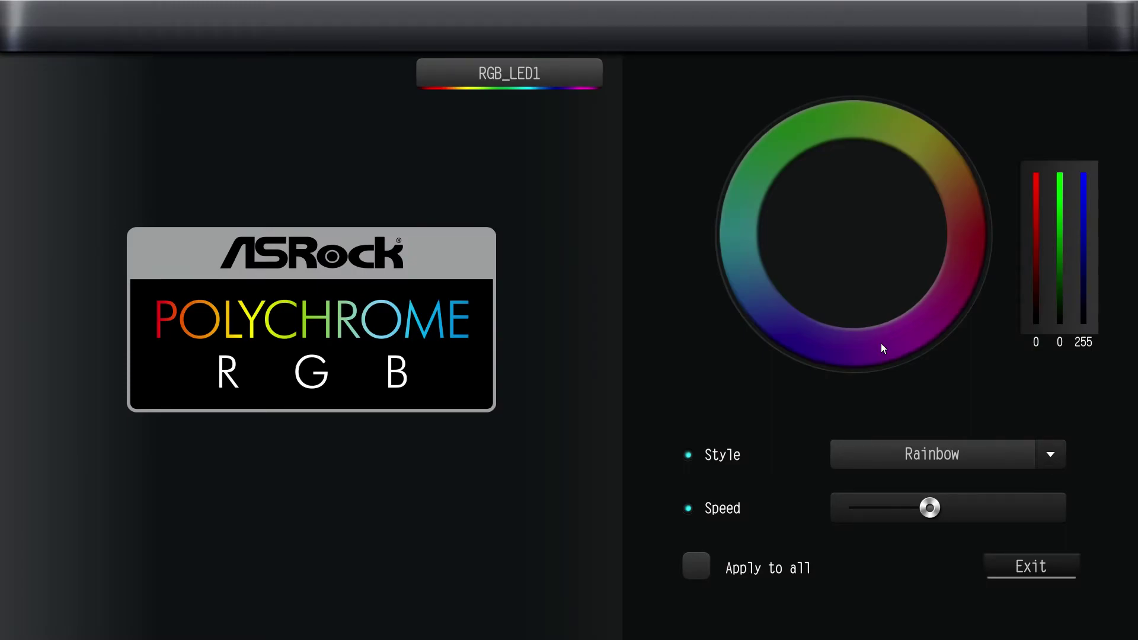
key(Escape)
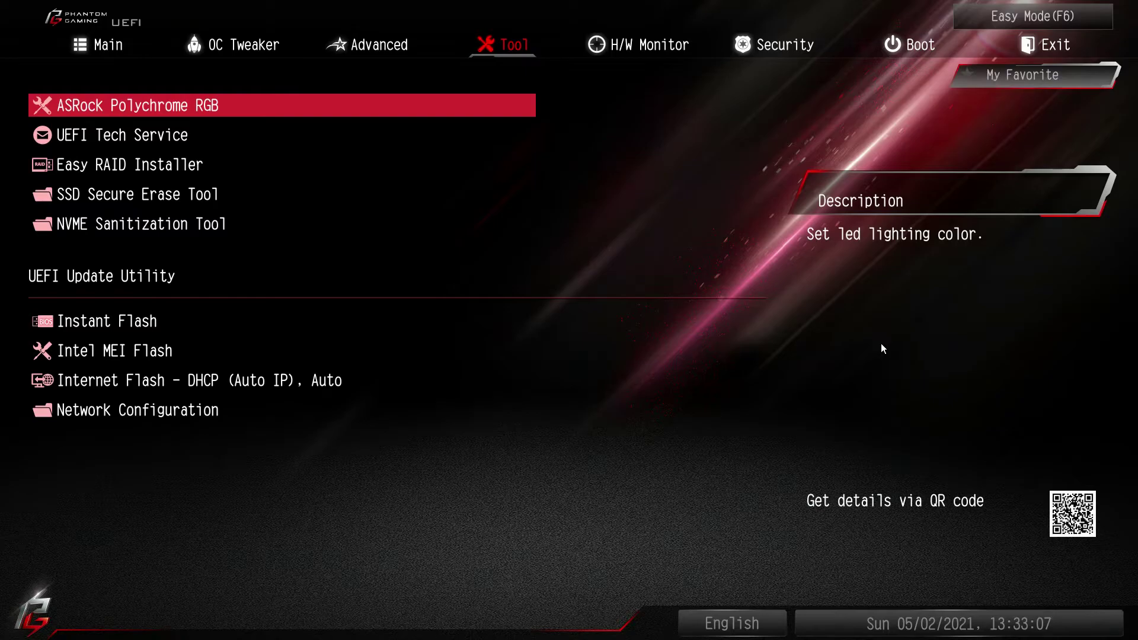
key(Down)
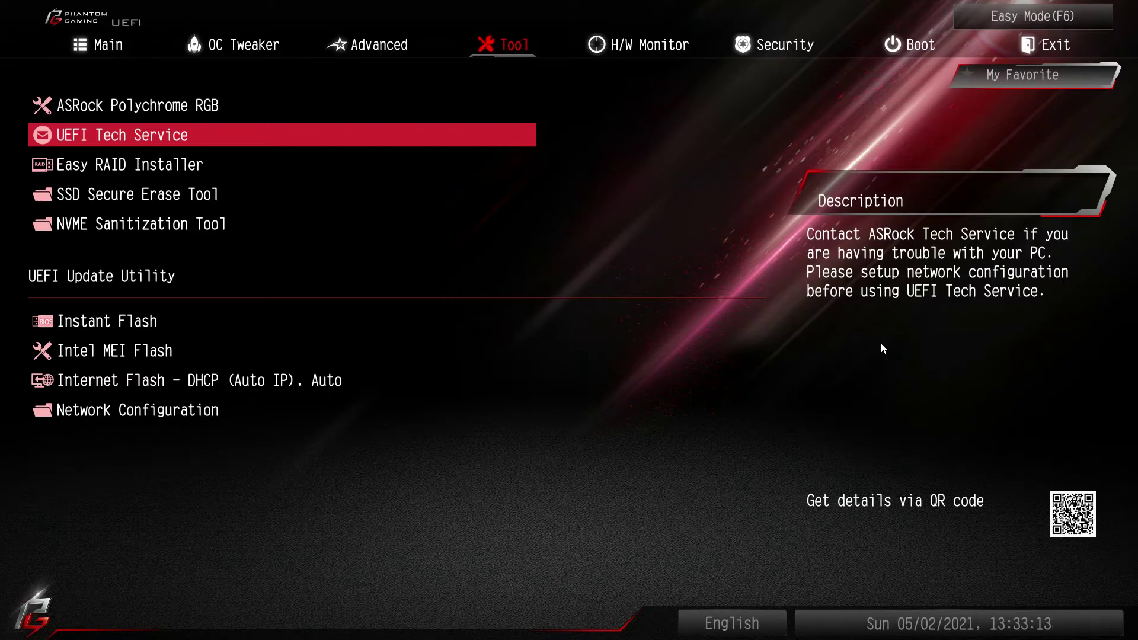
key(Return)
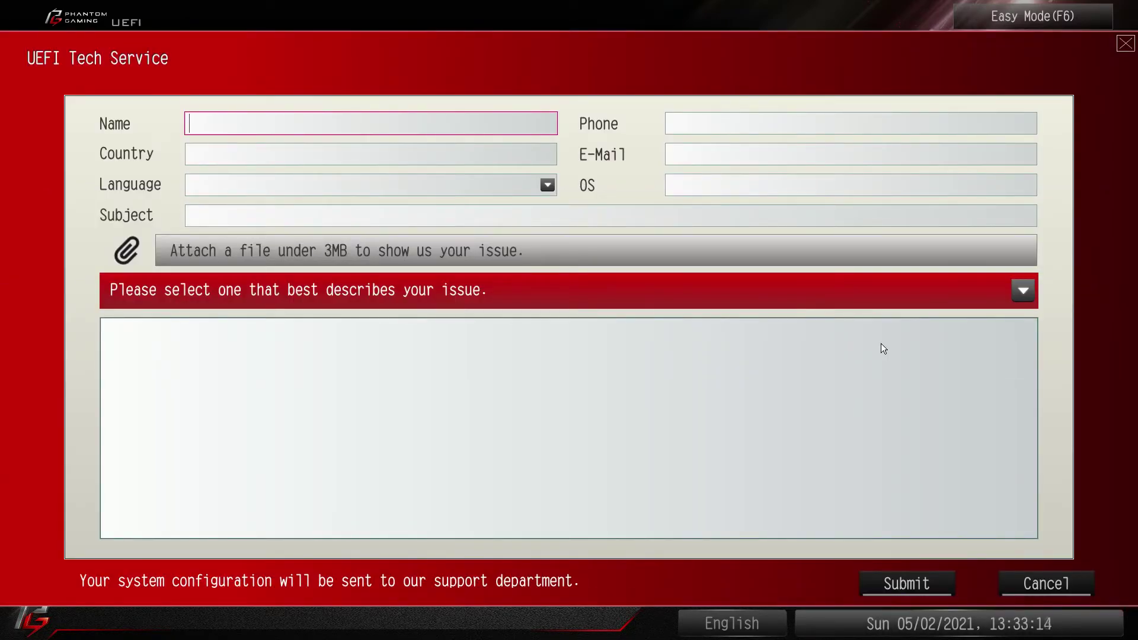
key(Escape)
key(Down)
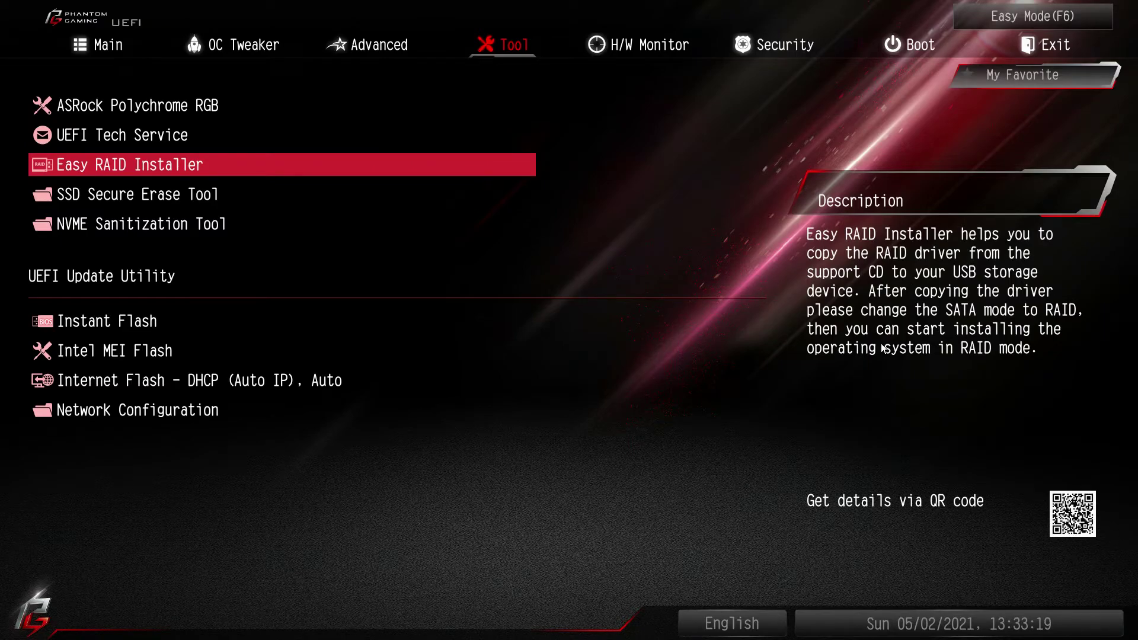
key(Down)
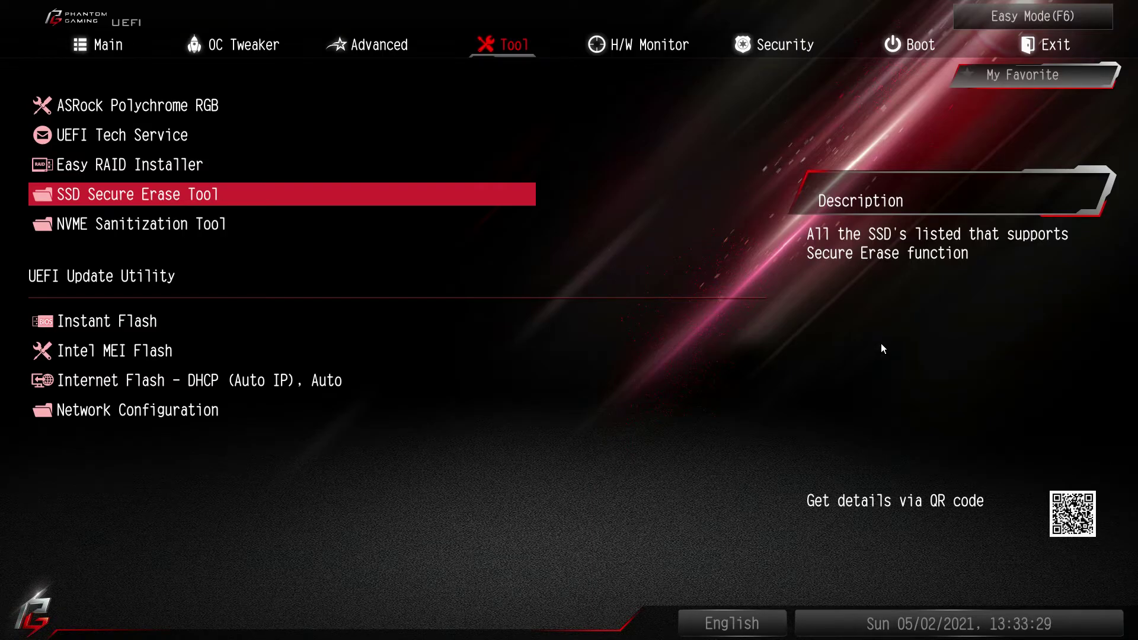
key(Down)
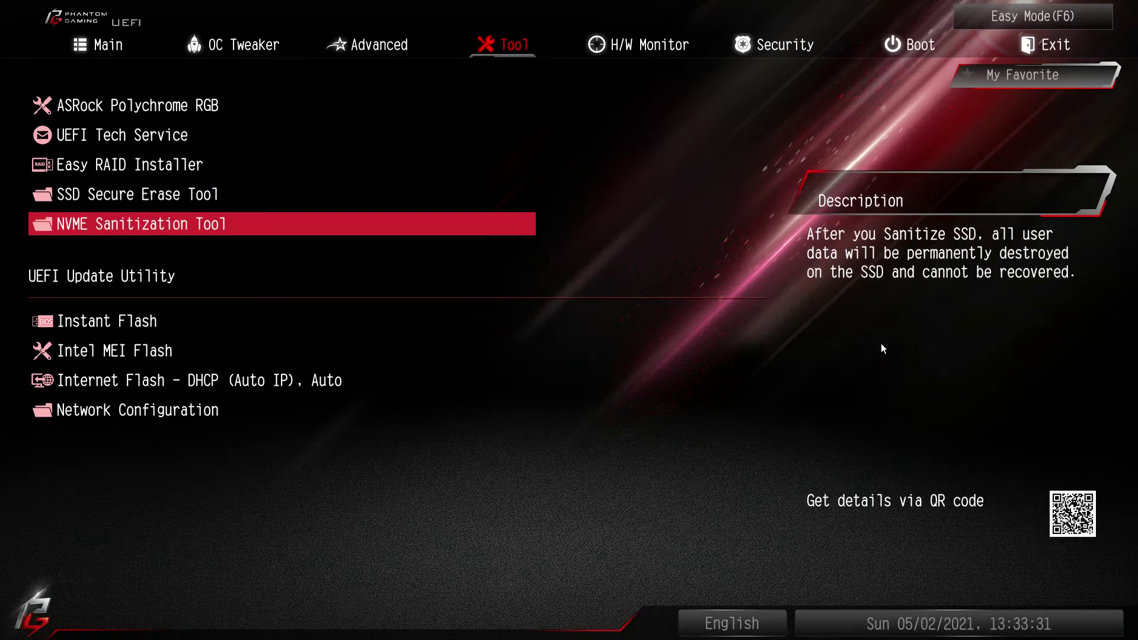
key(Down)
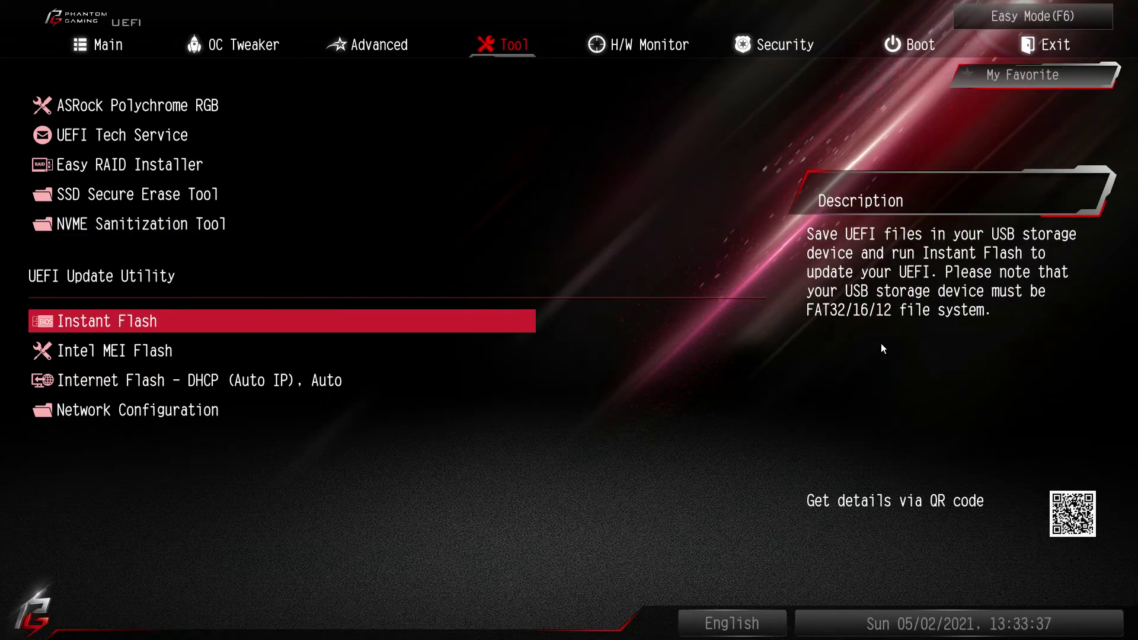
key(Down)
key(Down)
key(Down)
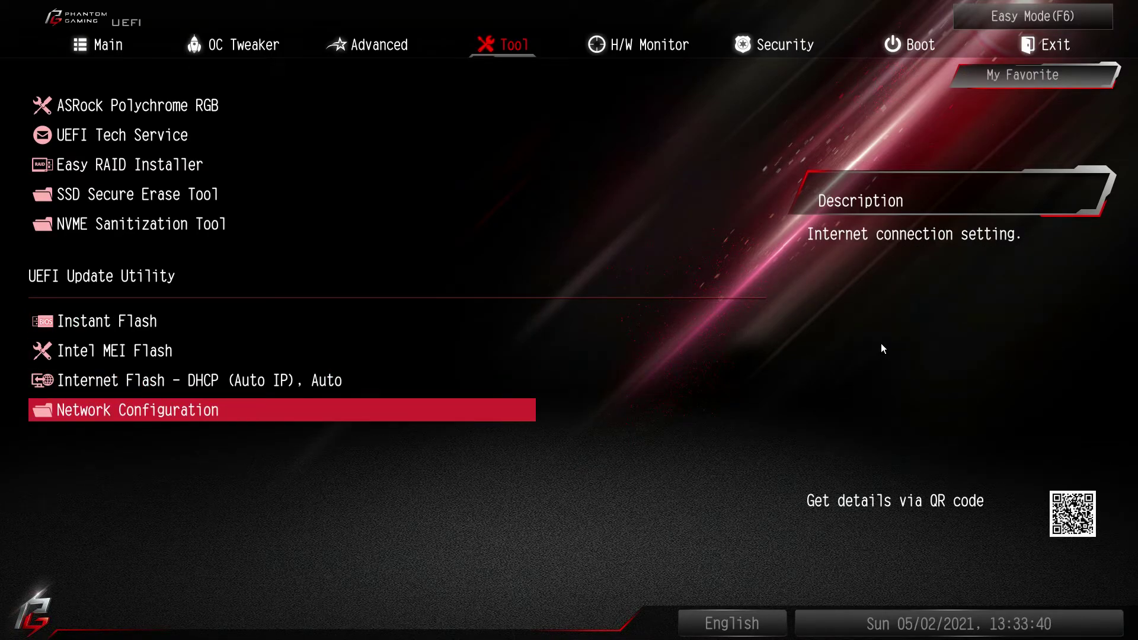
Show the H/W Monitor page and scroll through its sensor readings
key(Right)
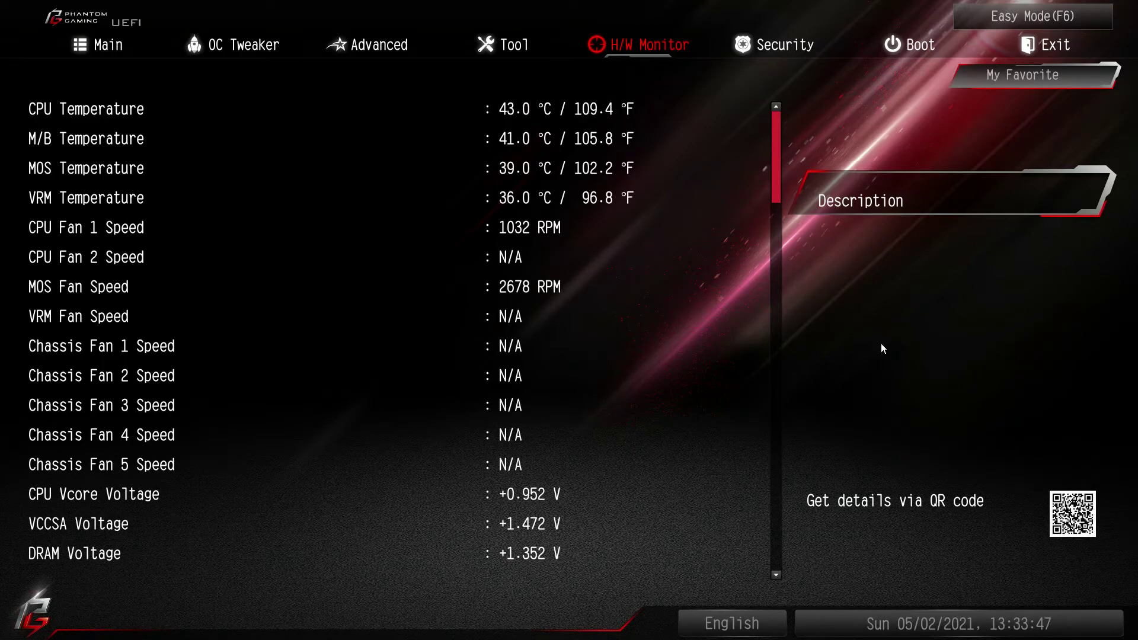
scroll(604, 327, down, 4)
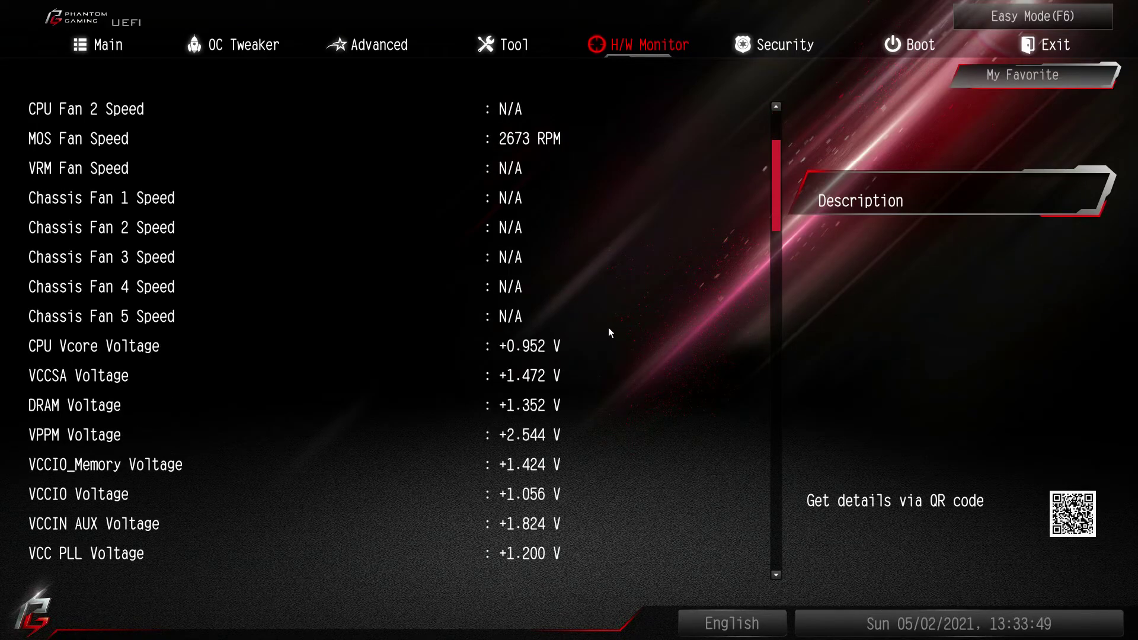
scroll(284, 545, down, 1)
scroll(284, 545, down, 3)
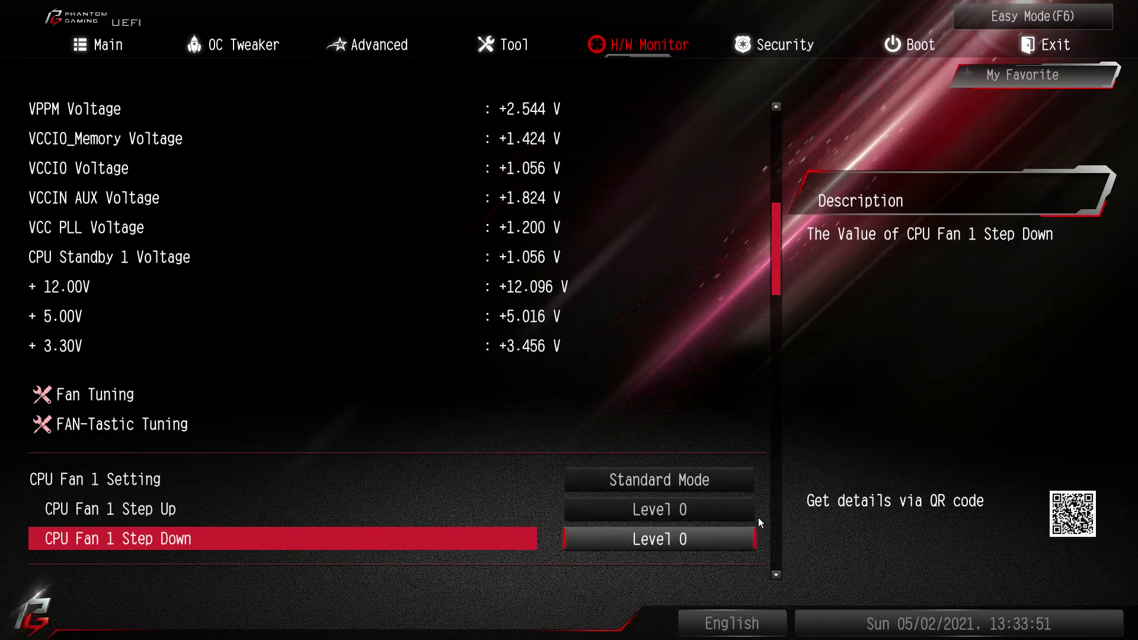
scroll(738, 559, down, 4)
scroll(745, 421, up, 5)
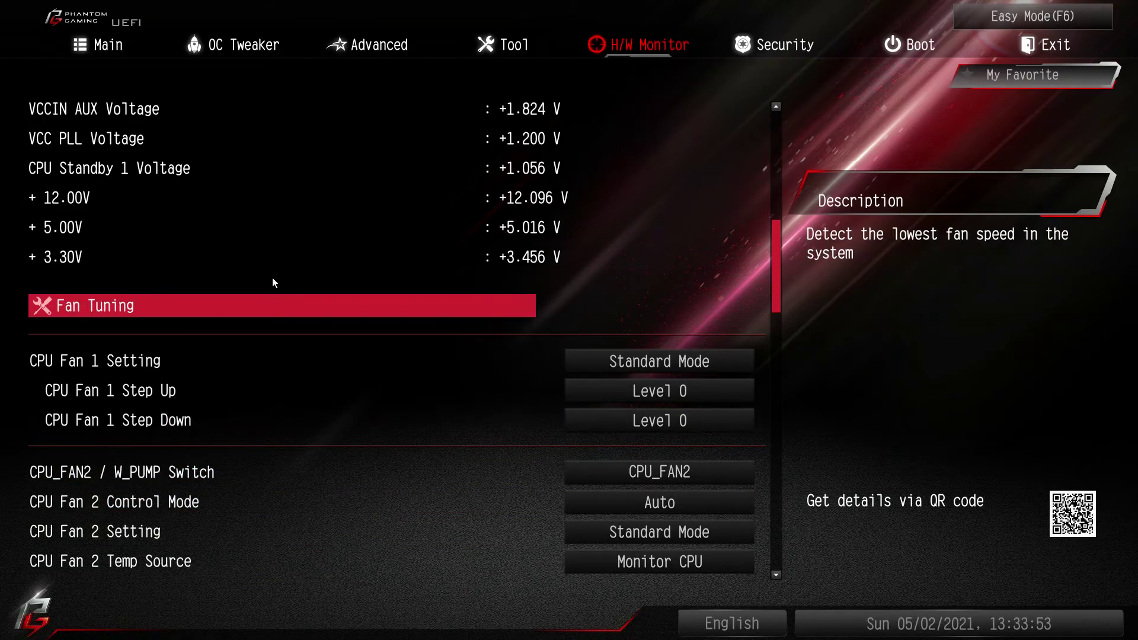
scroll(288, 548, up, 3)
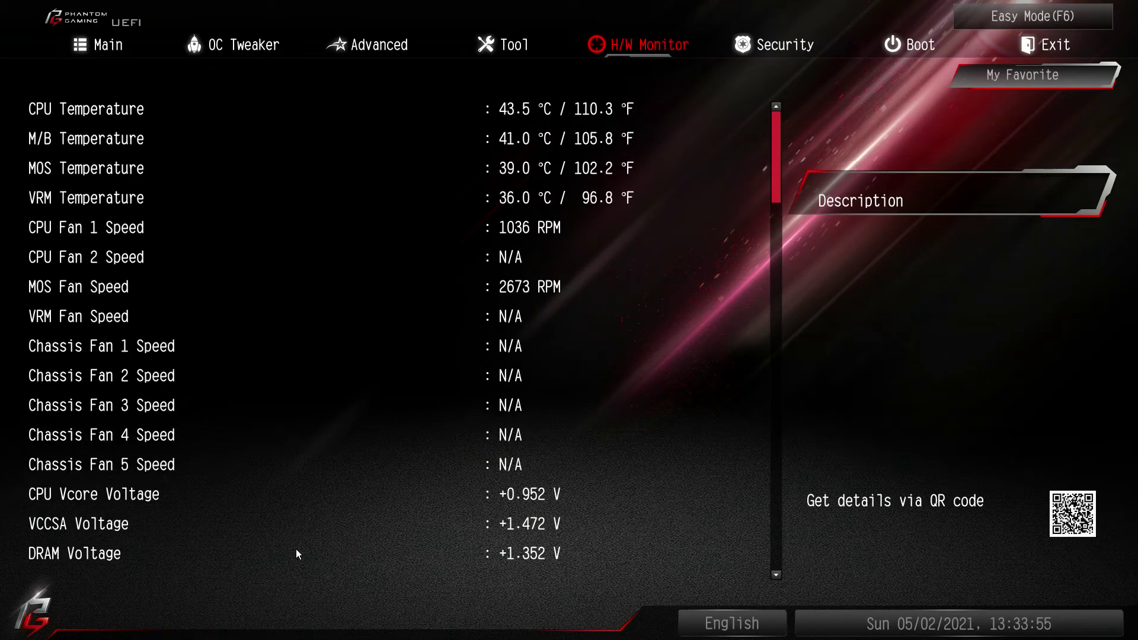
scroll(350, 515, down, 5)
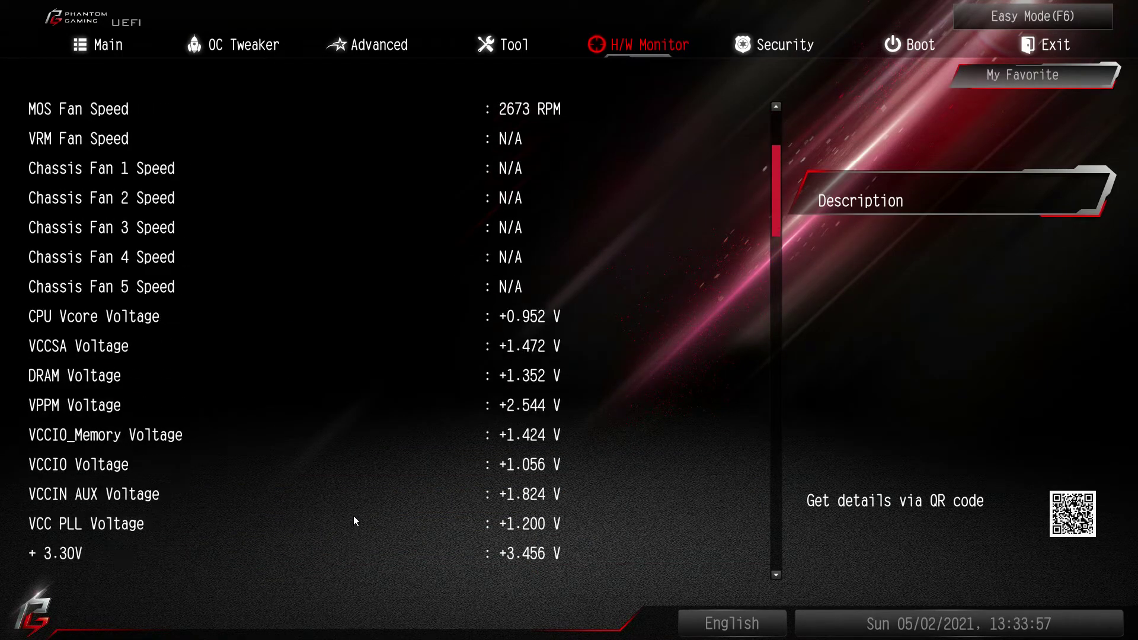
scroll(739, 567, down, 2)
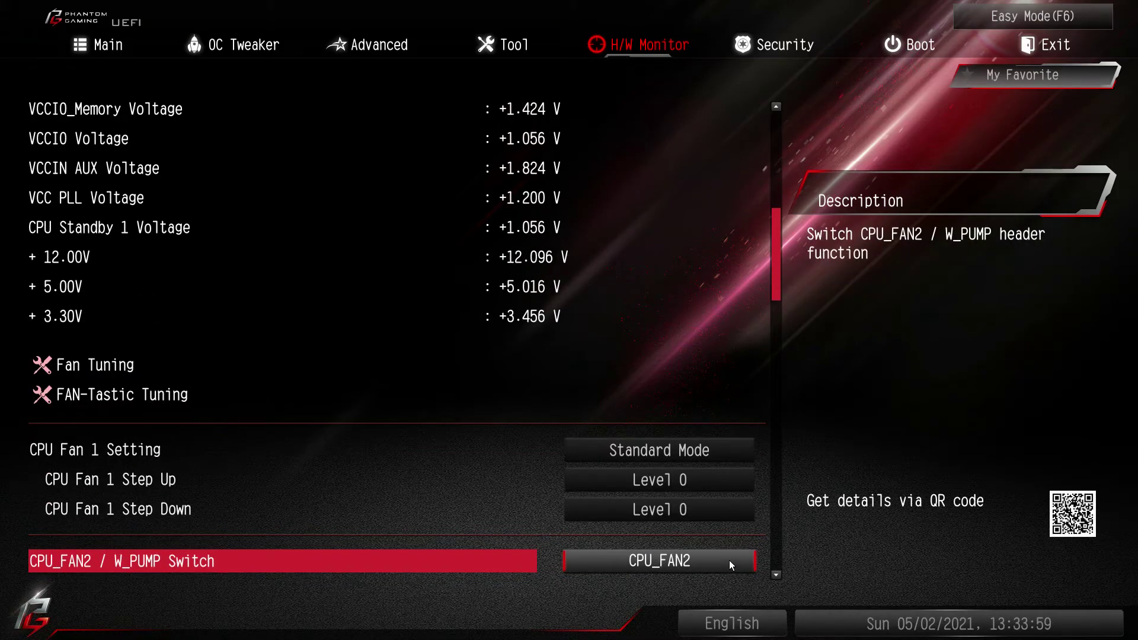
Browse the Fan Tuning and CPU Fan 1 step settings, then go to Security
key(Up)
key(Up)
key(Up)
key(Up)
key(Up)
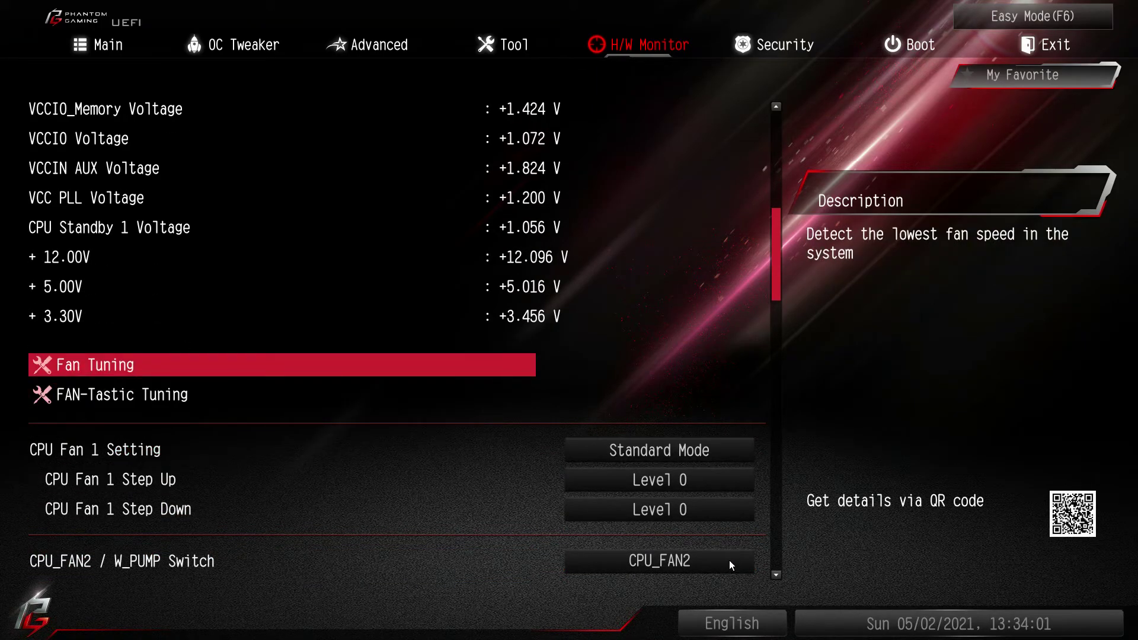
key(Down)
key(Down)
key(Down)
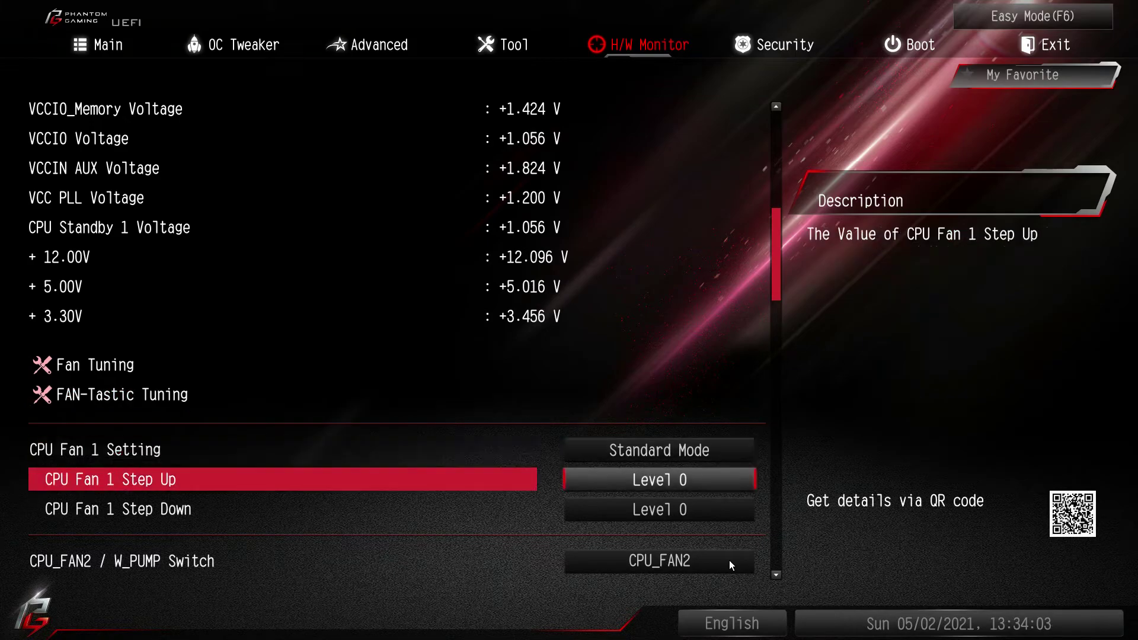
scroll(730, 560, down, 5)
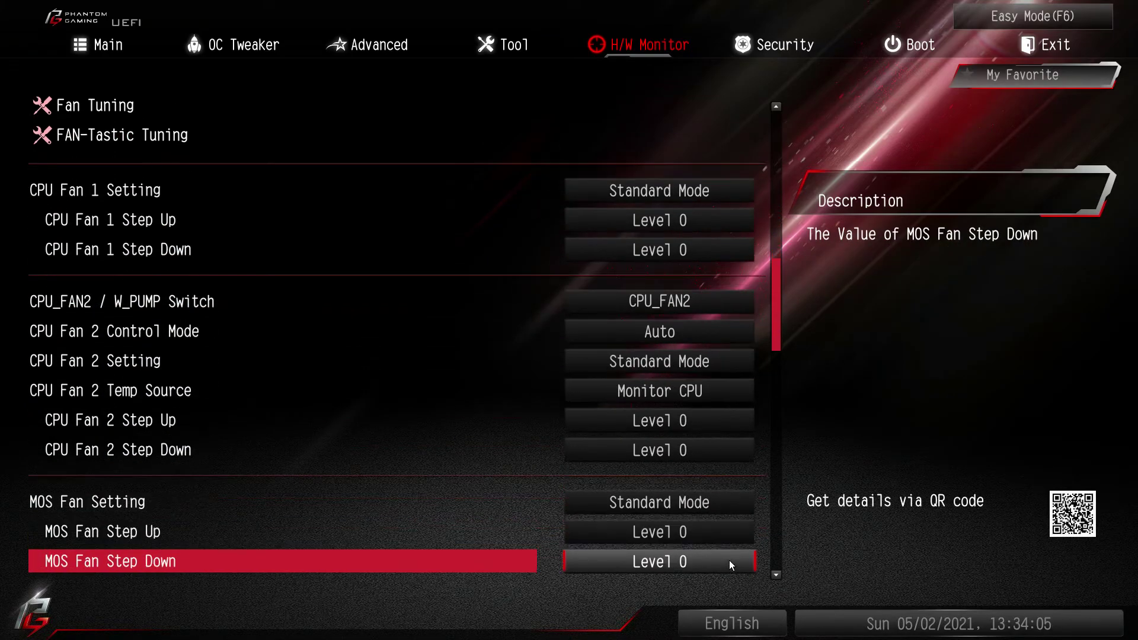
scroll(729, 560, down, 9)
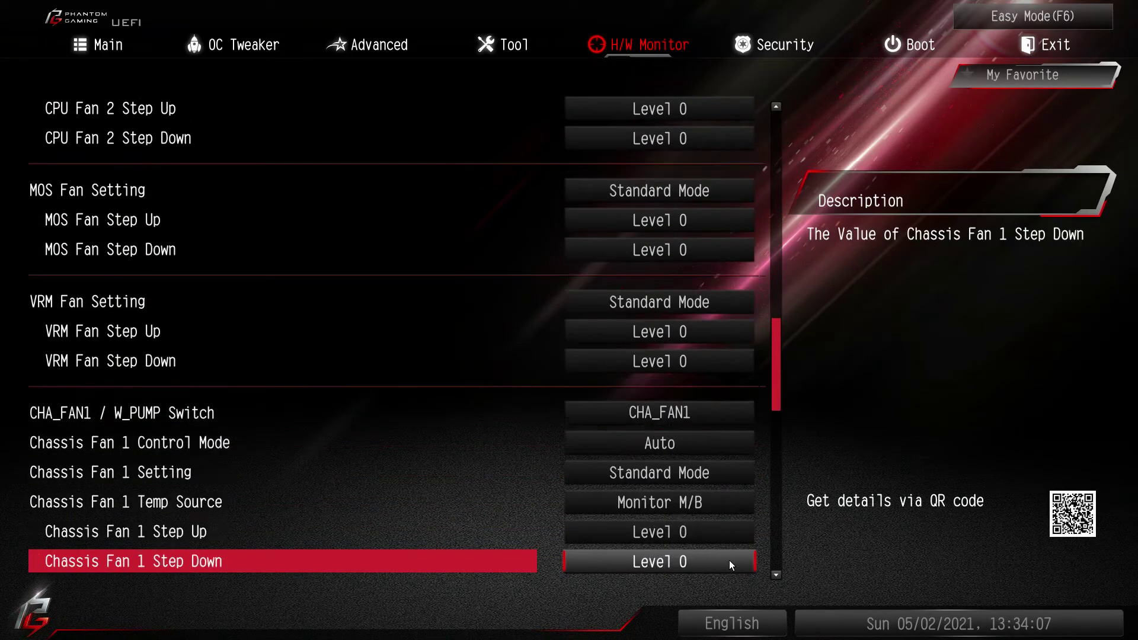
scroll(729, 560, down, 8)
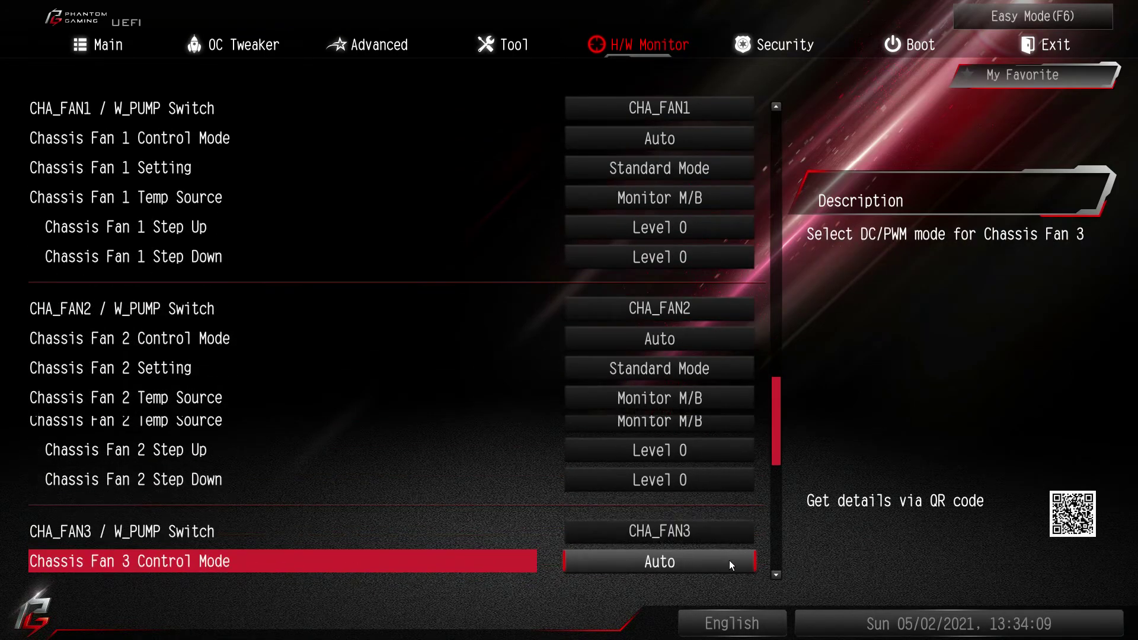
scroll(730, 560, down, 11)
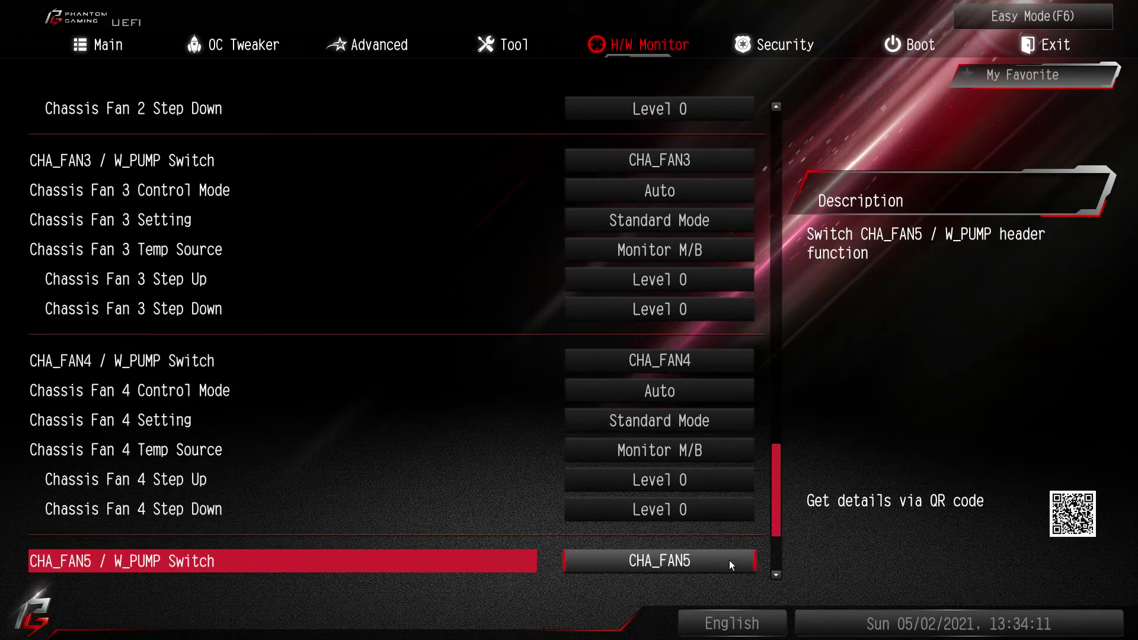
key(Right)
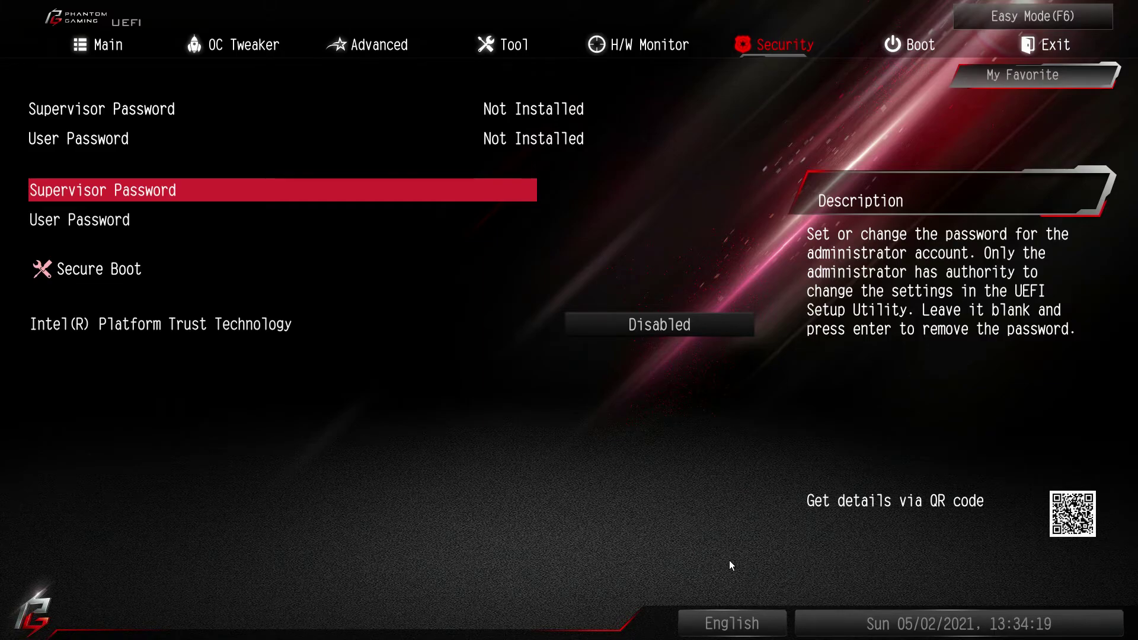
Browse the Boot tab's boot options and continue on to the Exit tab
key(Right)
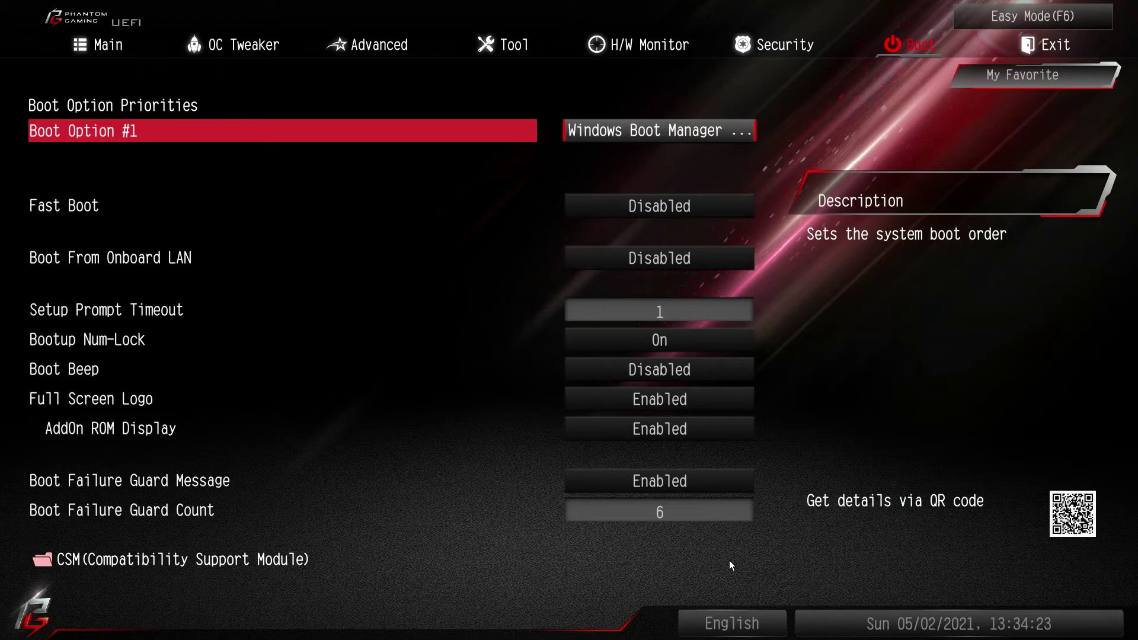
key(Down)
key(Down)
key(Down)
key(Down)
key(Down)
key(Down)
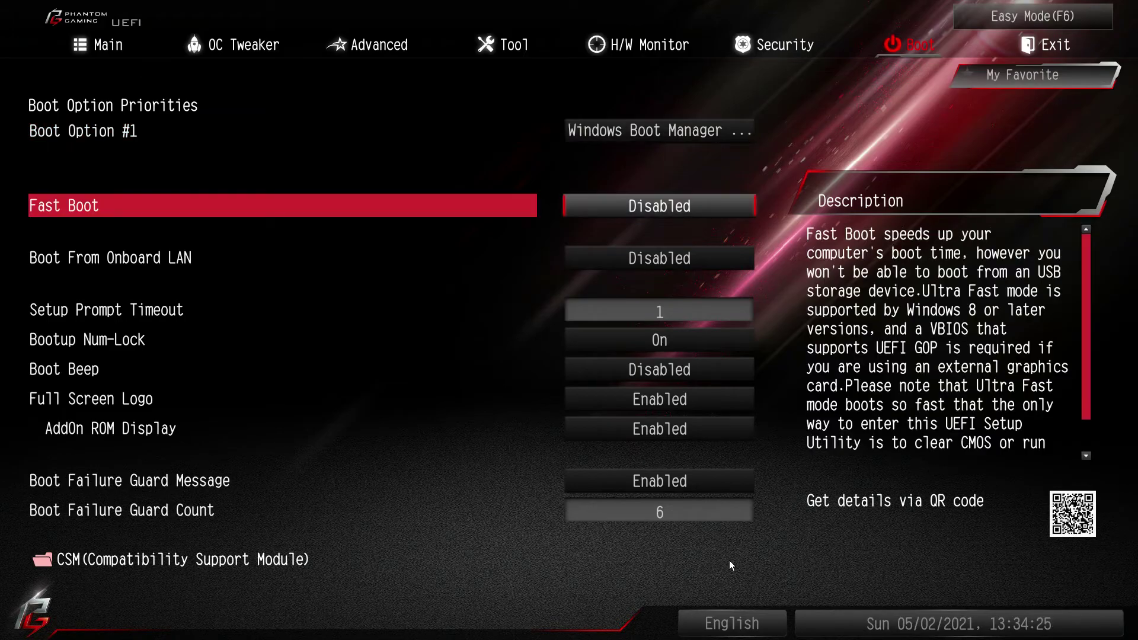
key(Down)
key(Down)
key(Down)
key(Down)
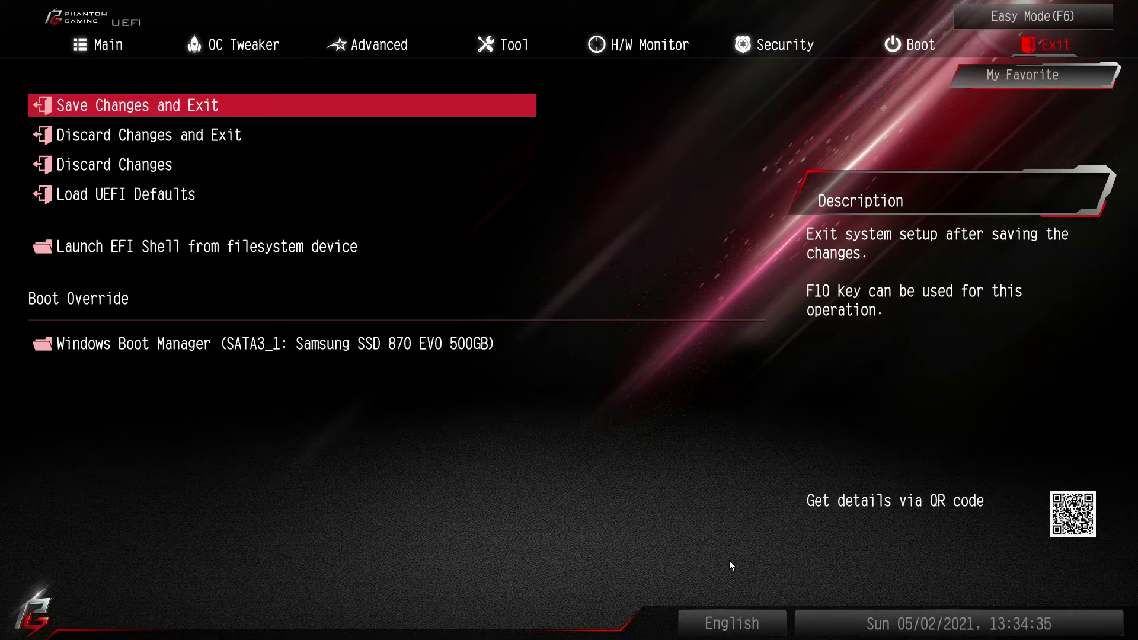
Highlight the Windows Boot Manager override, then return to the Main tab's system details
key(Down)
key(Down)
key(Down)
key(Down)
key(Down)
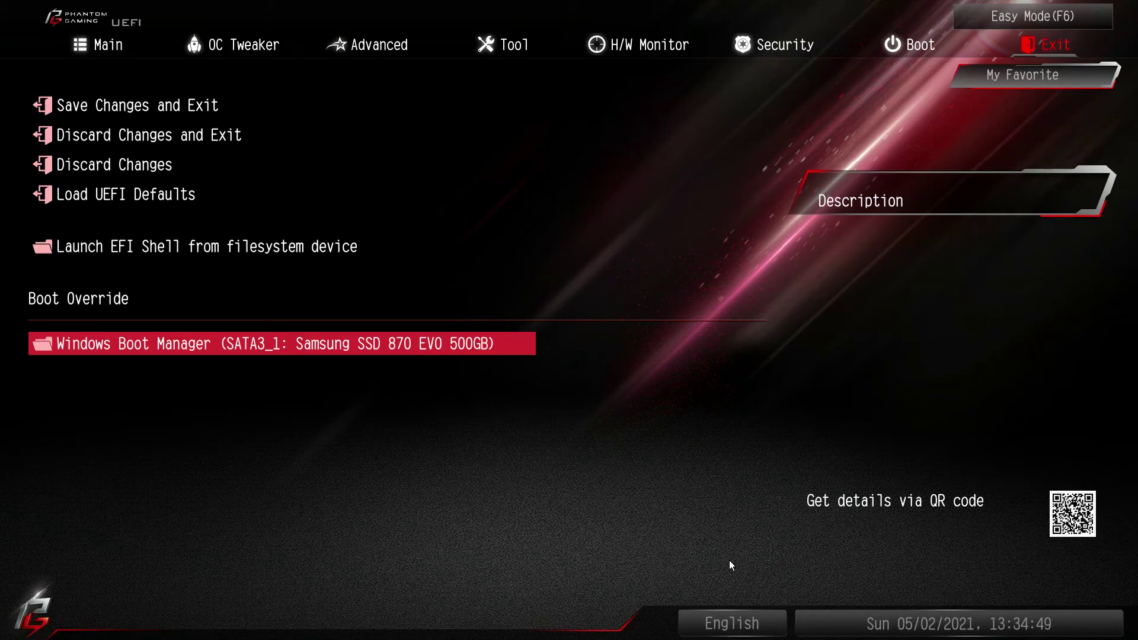
key(Left)
key(Left)
key(Left)
key(Left)
key(Left)
key(Left)
key(Left)
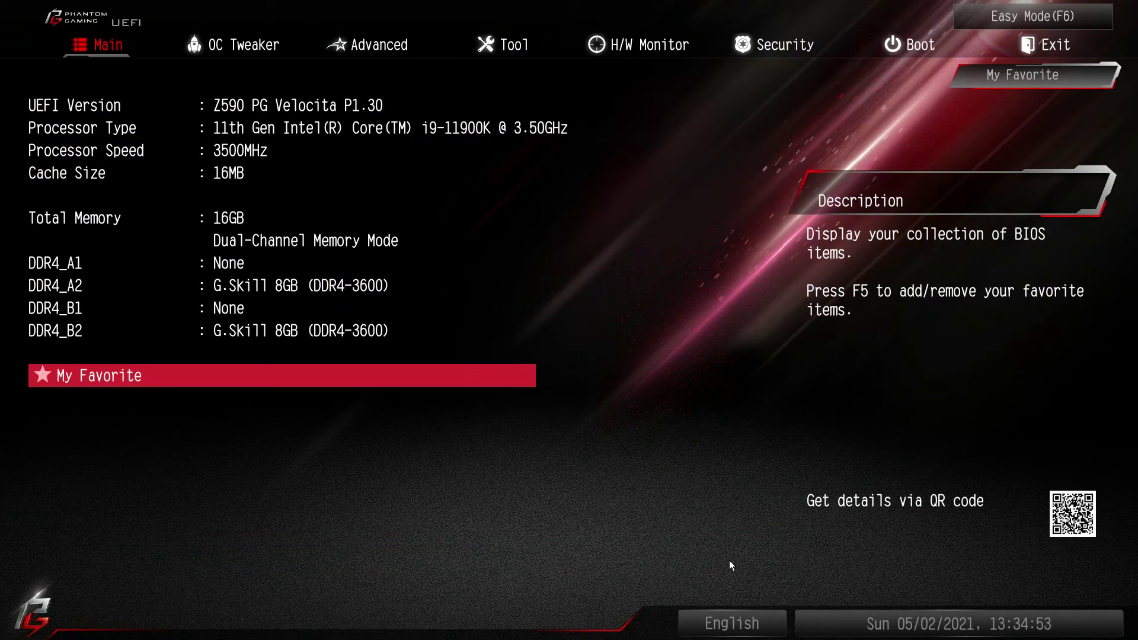
Toggle between EZ Mode and Advanced Mode with F6, ending on the EZ Mode dashboard
key(F6)
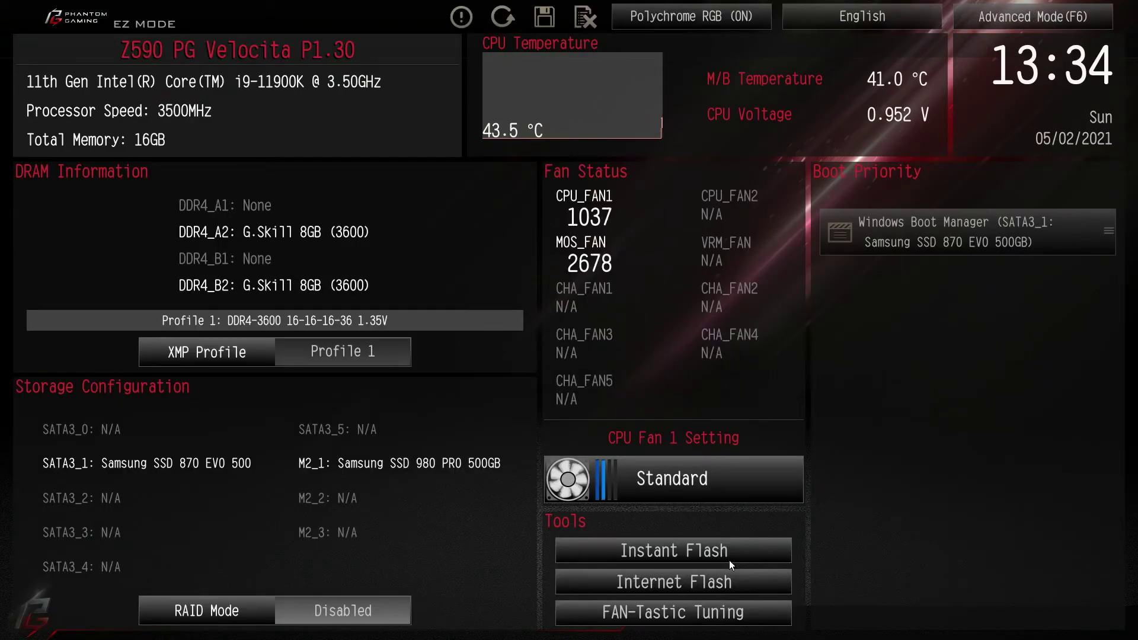
key(F6)
key(F6)
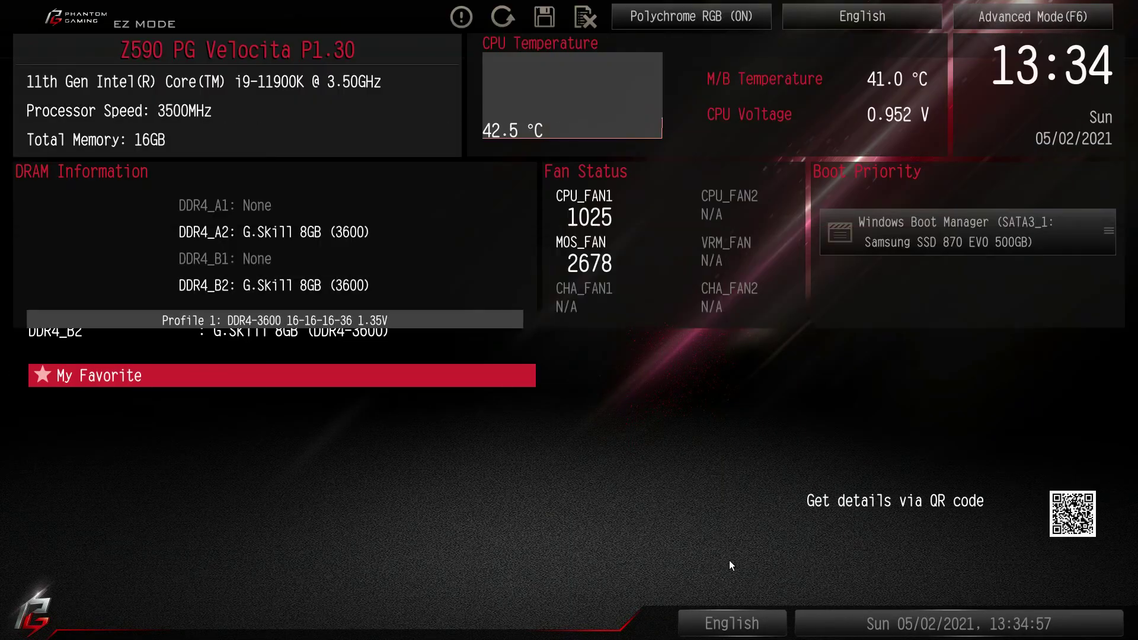